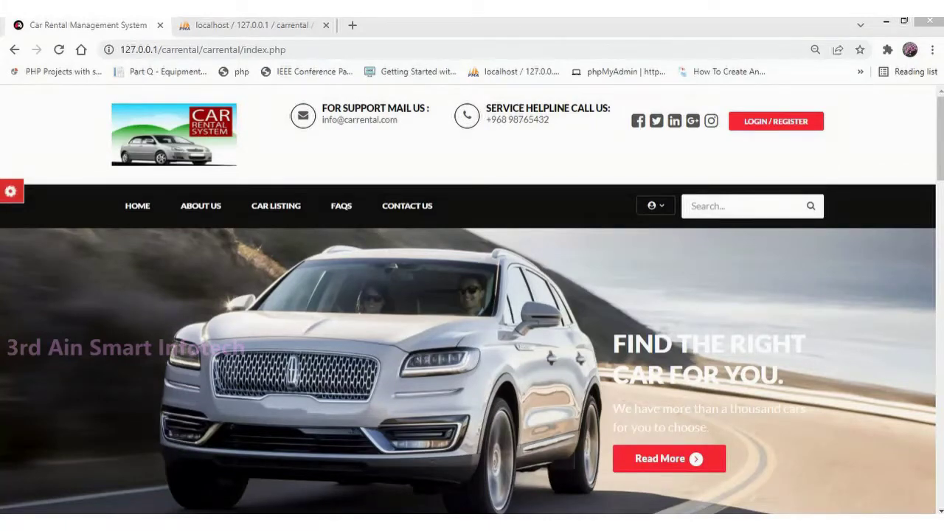
Step: Log in as the customer with the saved email address and the account password
mouse_move(940, 139)
mouse_down()
mouse_move(941, 472)
mouse_move(940, 137)
mouse_up()
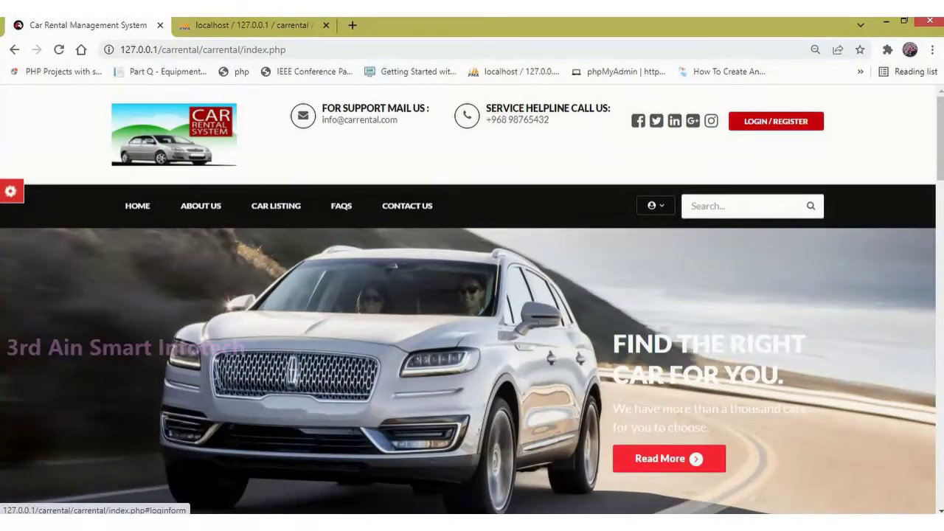
click(775, 121)
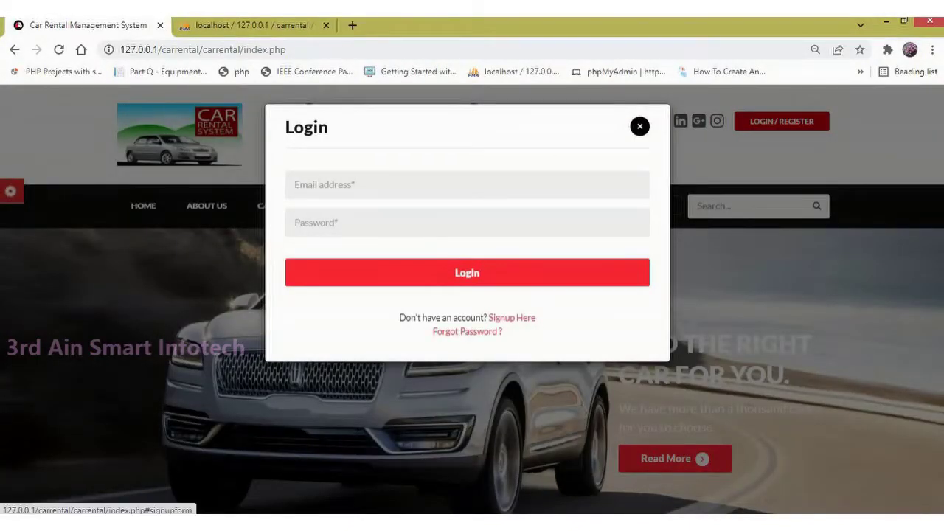
click(512, 317)
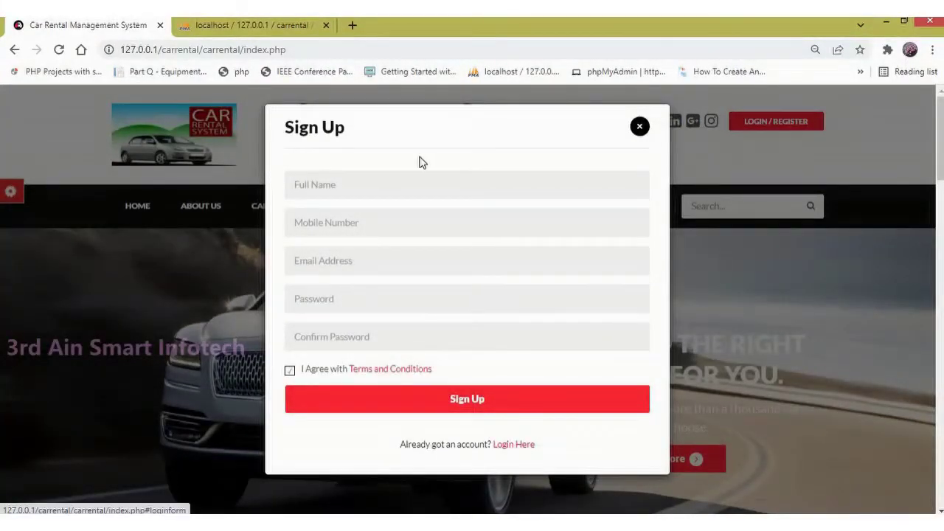
click(507, 445)
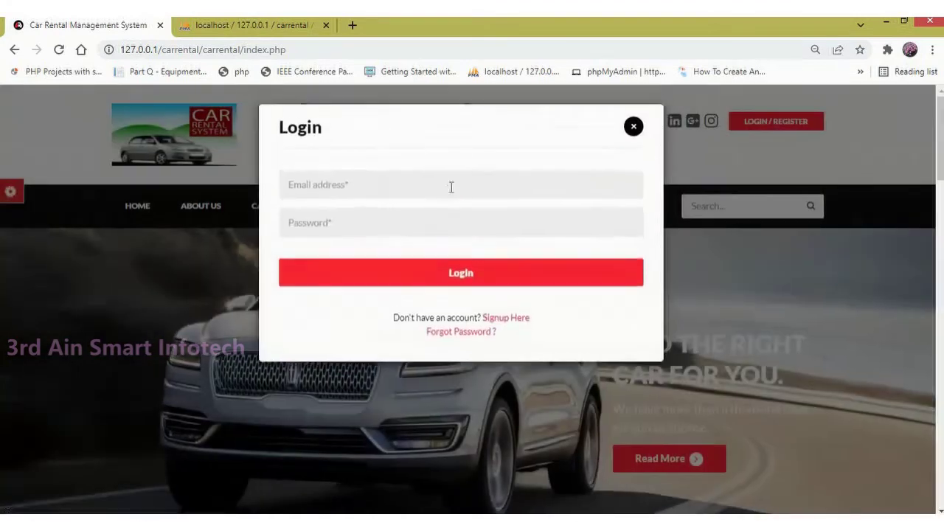
click(451, 188)
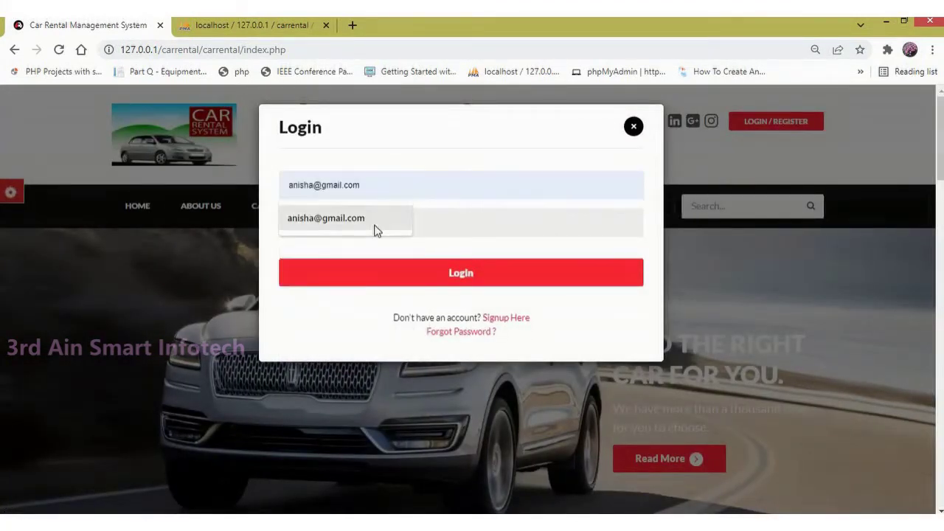
click(374, 230)
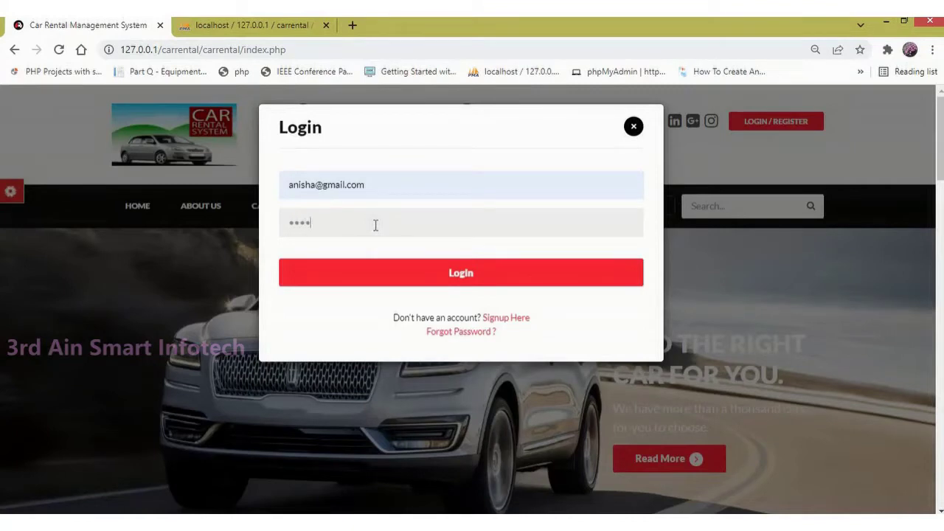
click(455, 275)
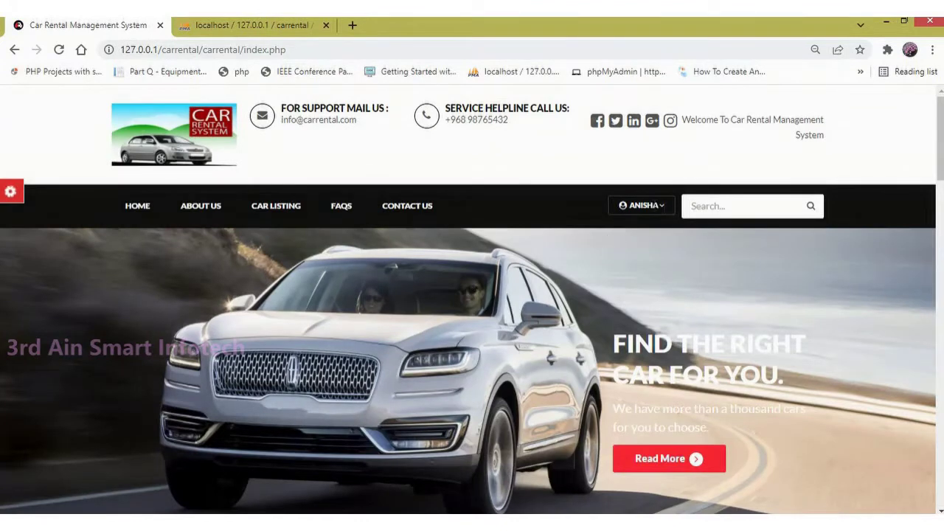
Step: Check the user account menu, reload the Home page, then go to About Us
drag(659, 206, 629, 206)
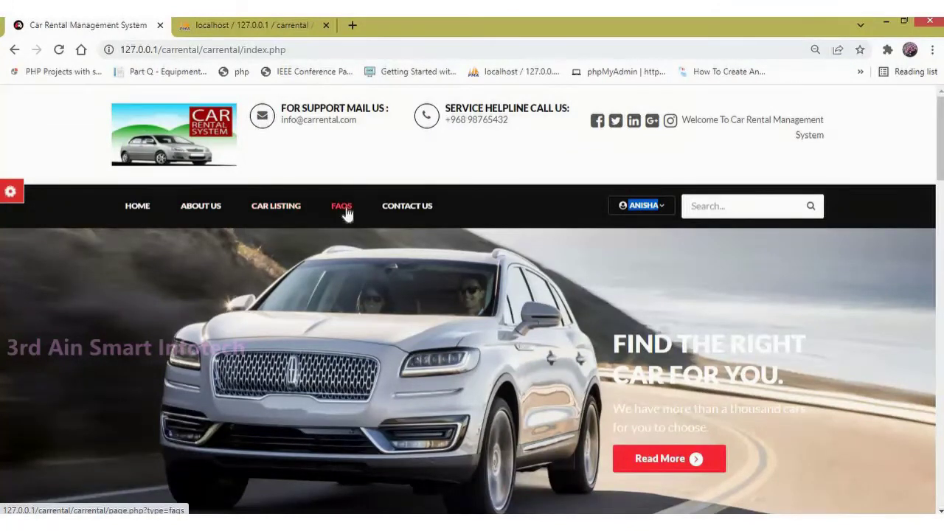
click(643, 206)
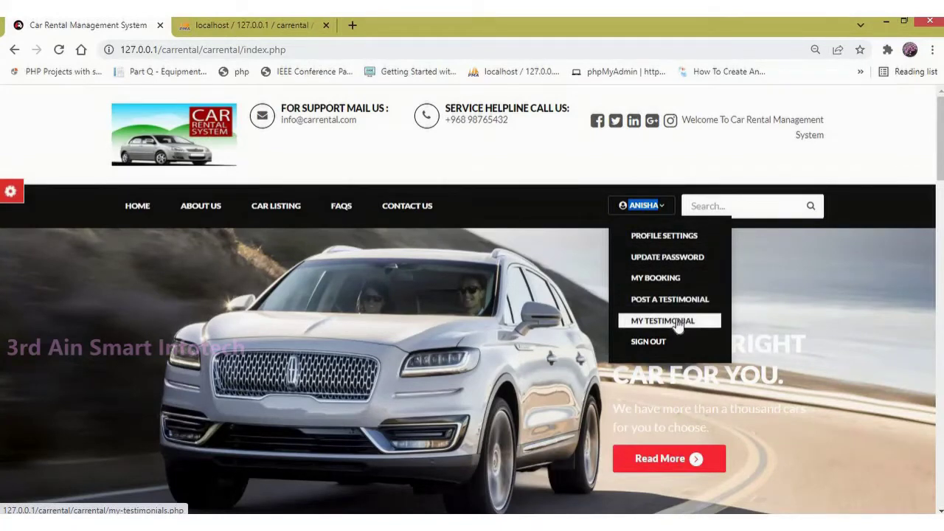
click(142, 205)
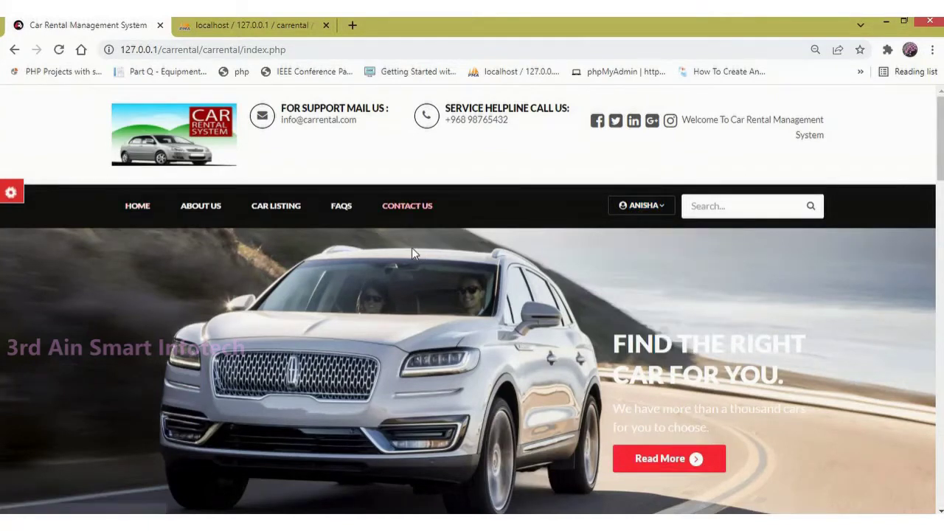
click(211, 219)
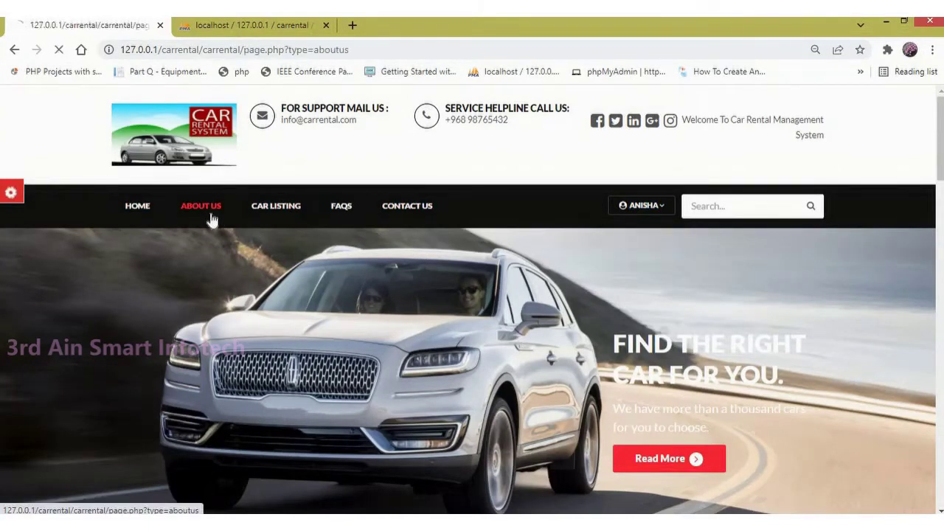
Step: Open Car Listing, scroll through its 5 listings, and open the brand filter
mouse_move(942, 148)
mouse_down()
mouse_move(942, 354)
mouse_move(942, 149)
mouse_up()
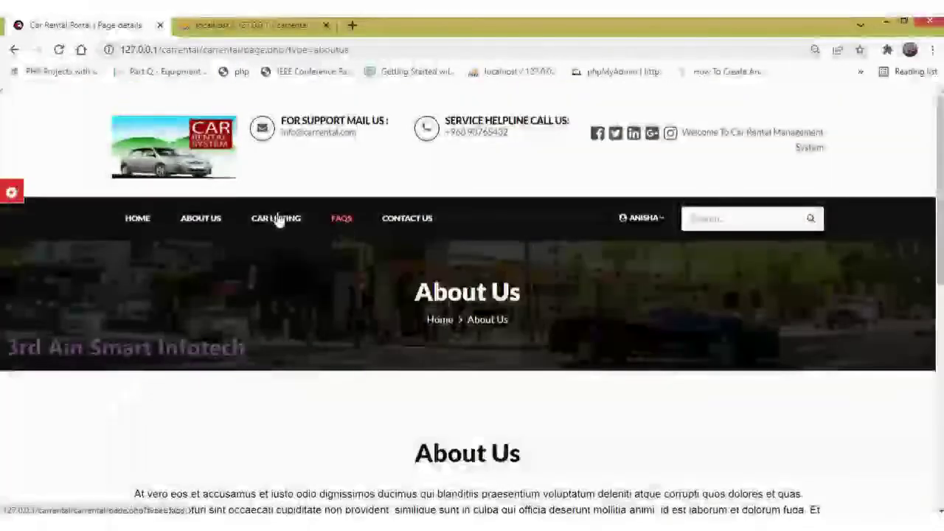
click(278, 219)
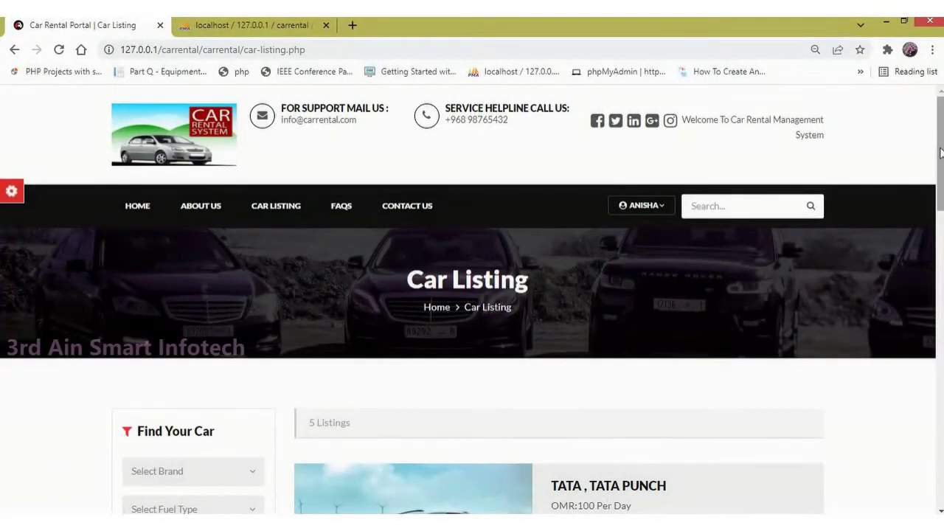
drag(940, 205, 940, 413)
scroll(442, 288, up, 15)
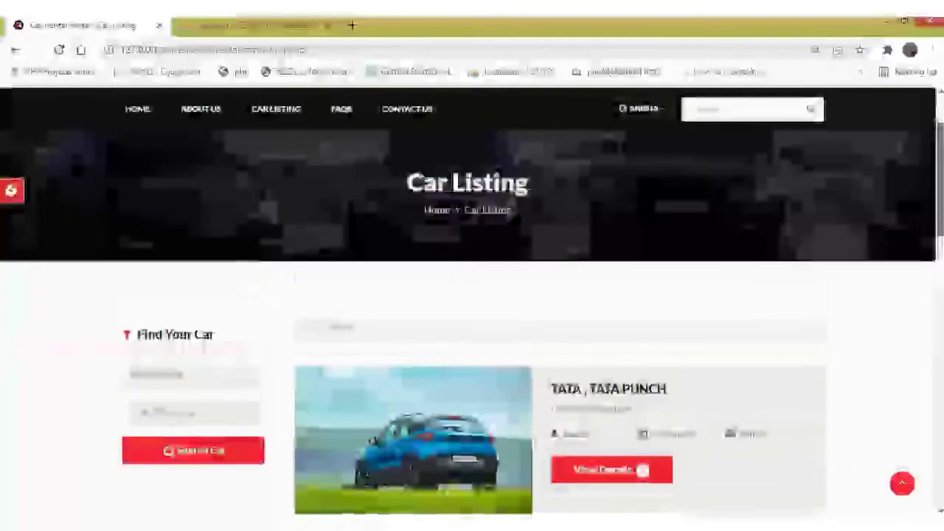
click(154, 373)
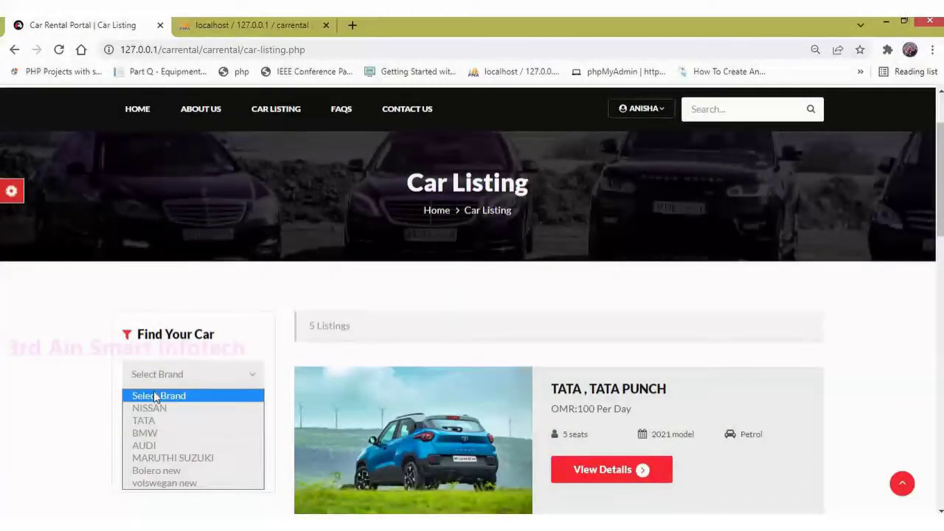
Step: Search for TATA cars with Petrol fuel and open the TATA PUNCH result's details
click(153, 420)
click(154, 418)
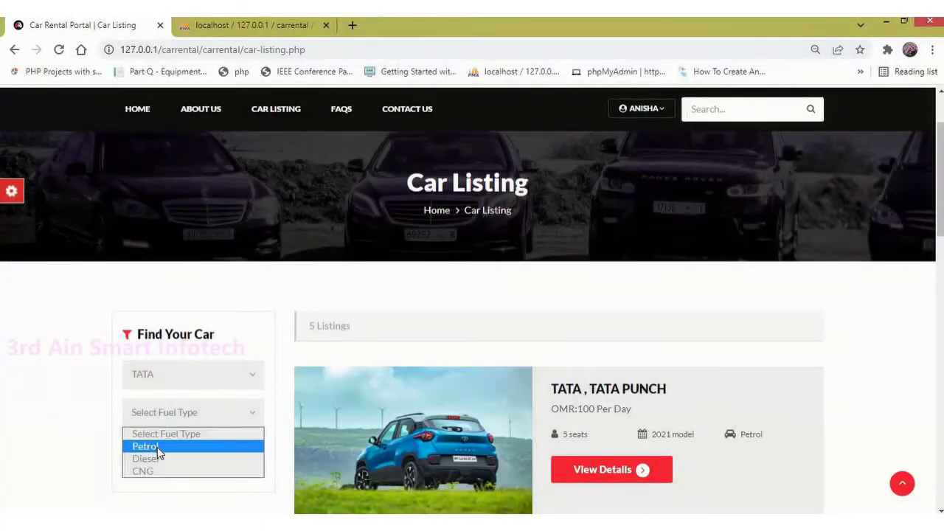
click(157, 447)
click(168, 452)
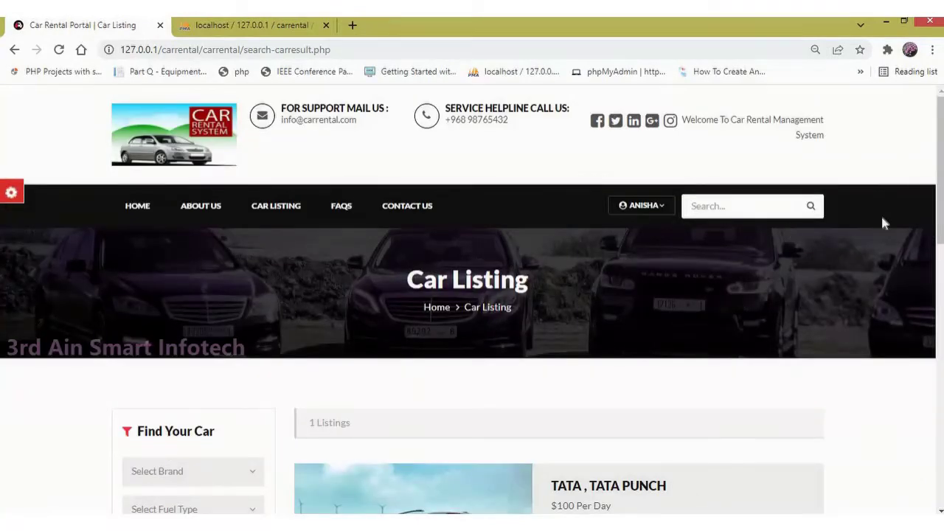
drag(941, 174, 942, 273)
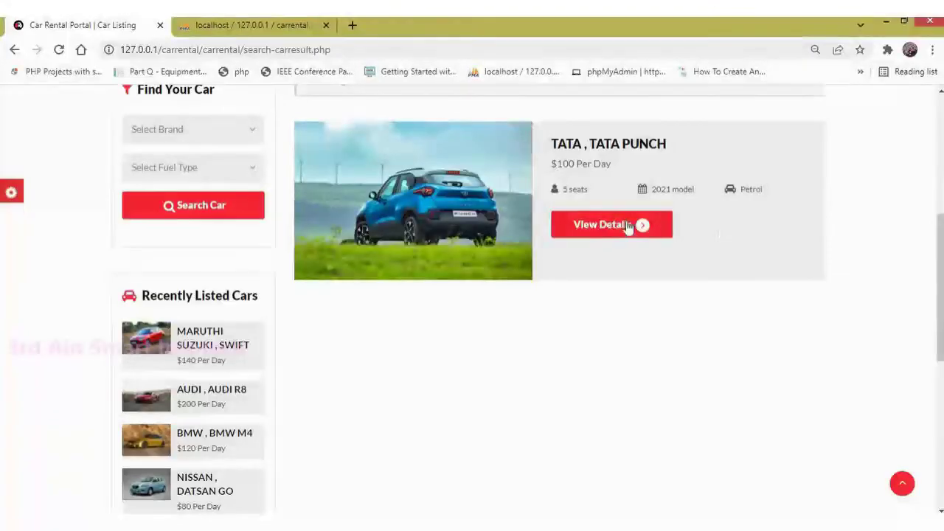
click(624, 228)
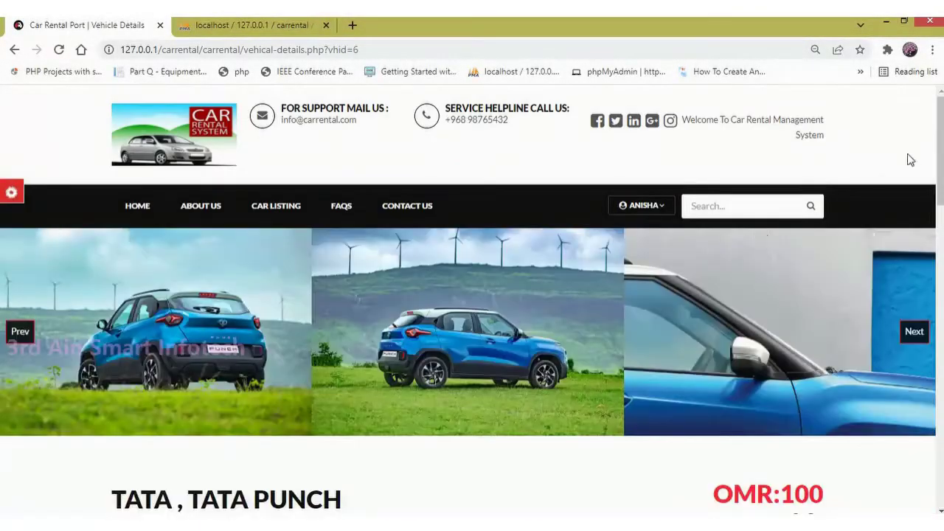
Step: Browse the TATA PUNCH photos and review its OMR:100 daily price, Reg.Year, Fuel Type and Seats
scroll(940, 155, down, 2)
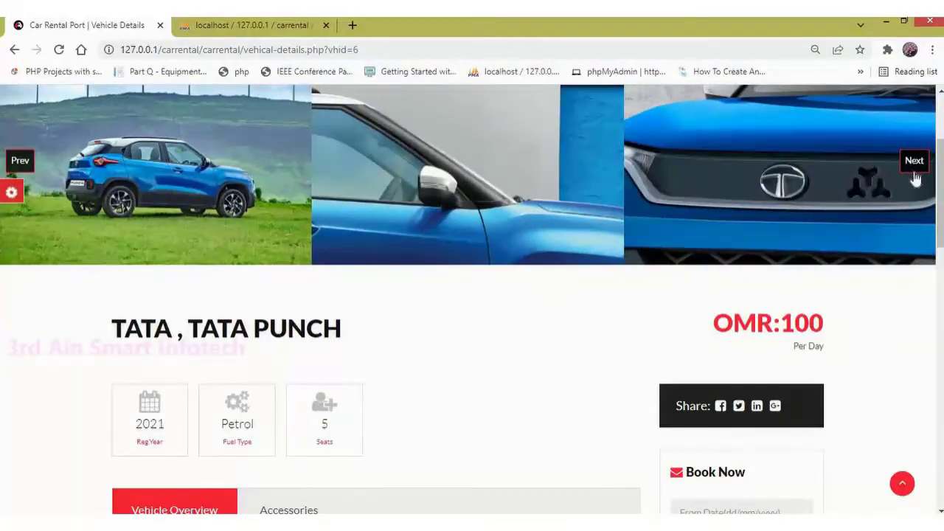
click(914, 174)
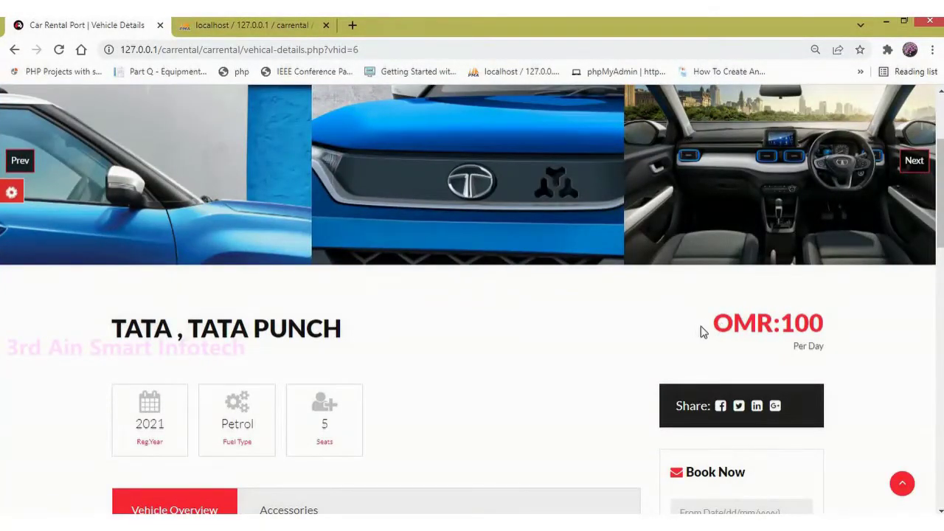
drag(704, 332, 817, 333)
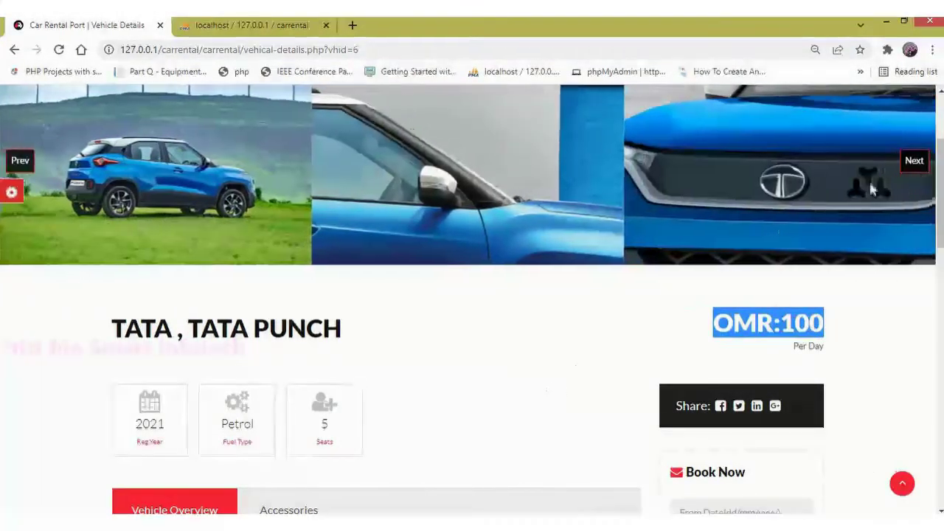
scroll(939, 230, down, 3)
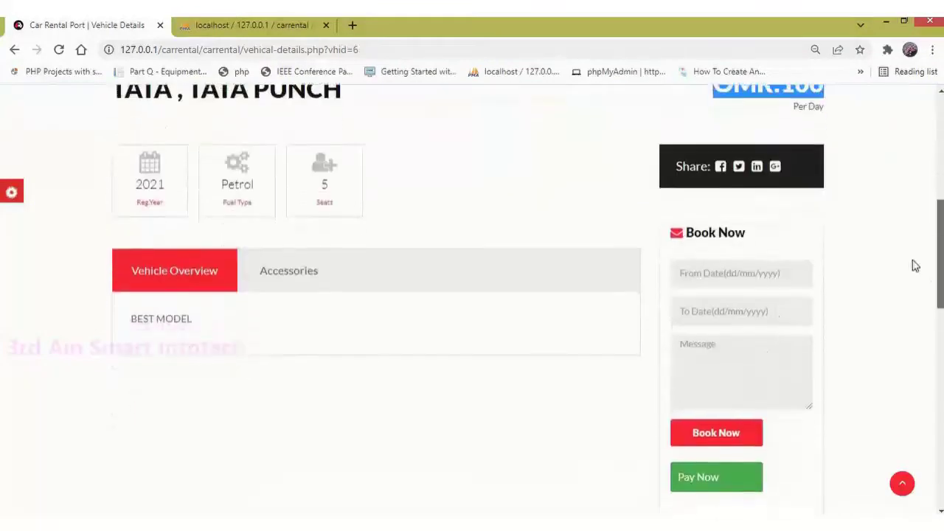
double_click(149, 191)
drag(244, 189, 220, 193)
double_click(326, 191)
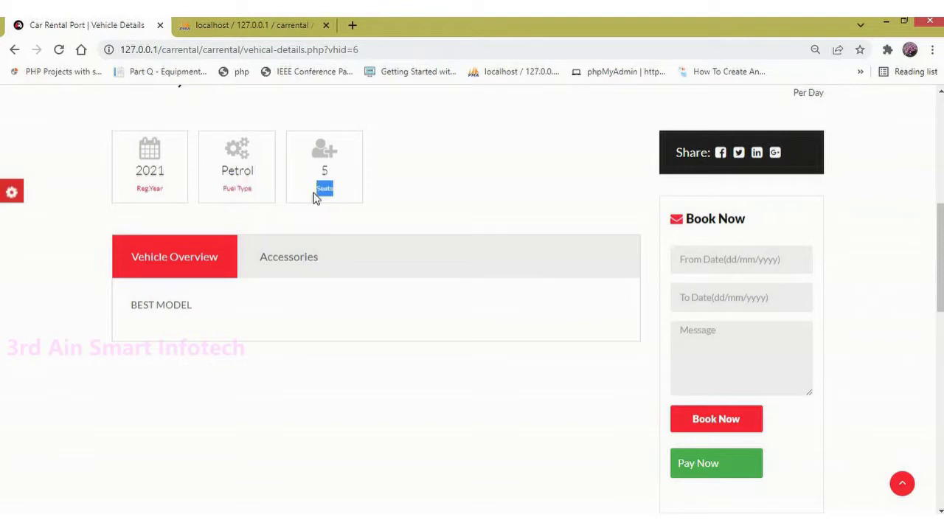
Step: Show the TATA PUNCH accessories list and start filling in the booking start date
click(289, 270)
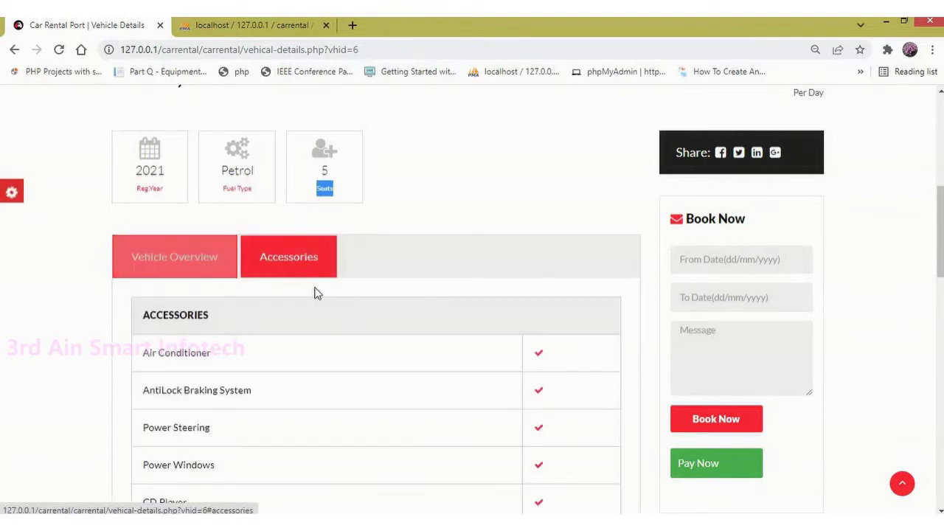
mouse_move(941, 229)
mouse_down()
mouse_move(941, 311)
mouse_move(941, 229)
mouse_up()
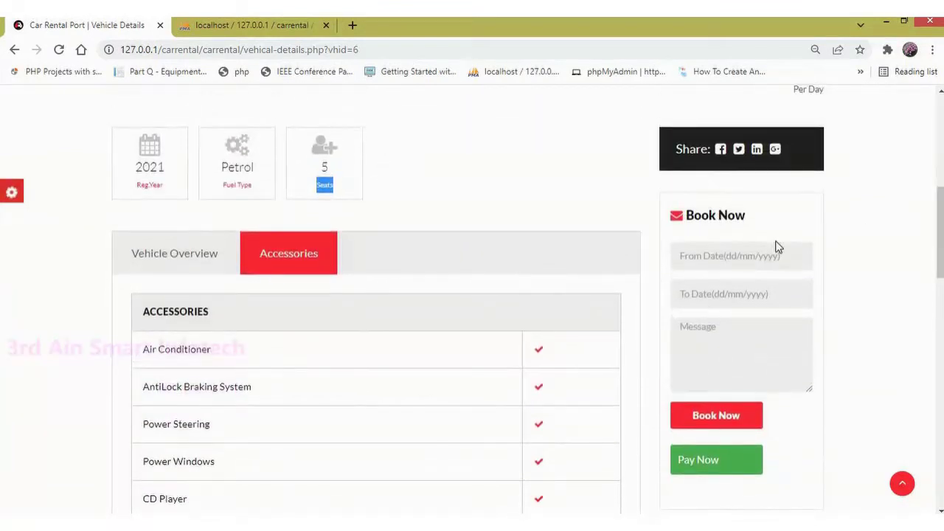
click(727, 262)
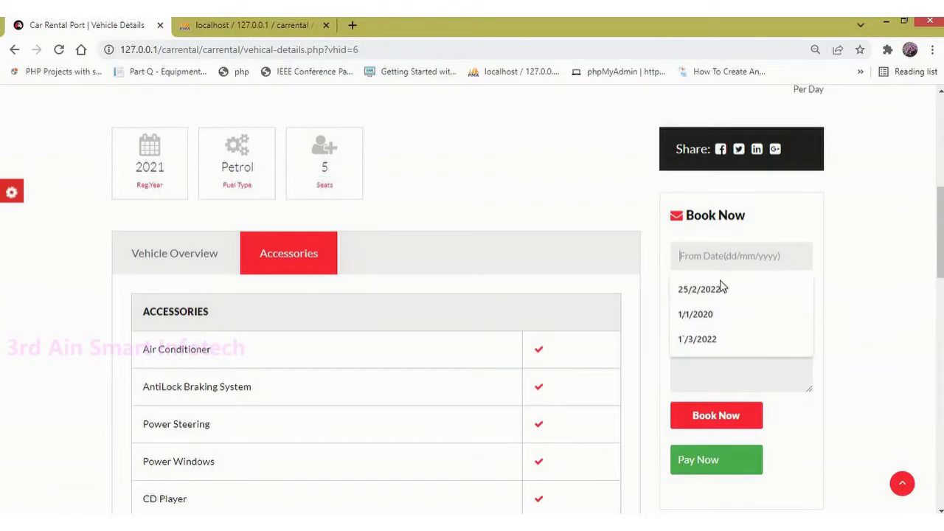
Step: Book the TATA PUNCH from 25/2/2022 to 26/2/2022
click(720, 289)
click(720, 292)
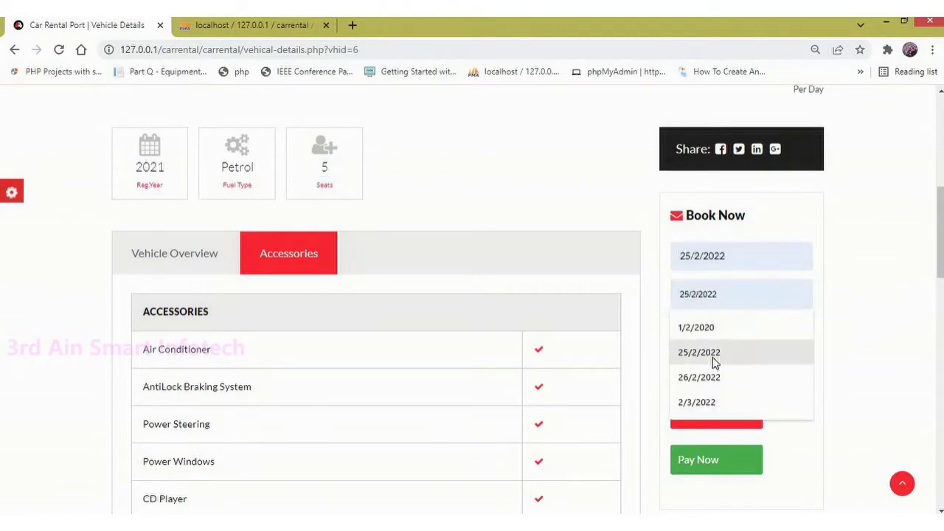
click(714, 379)
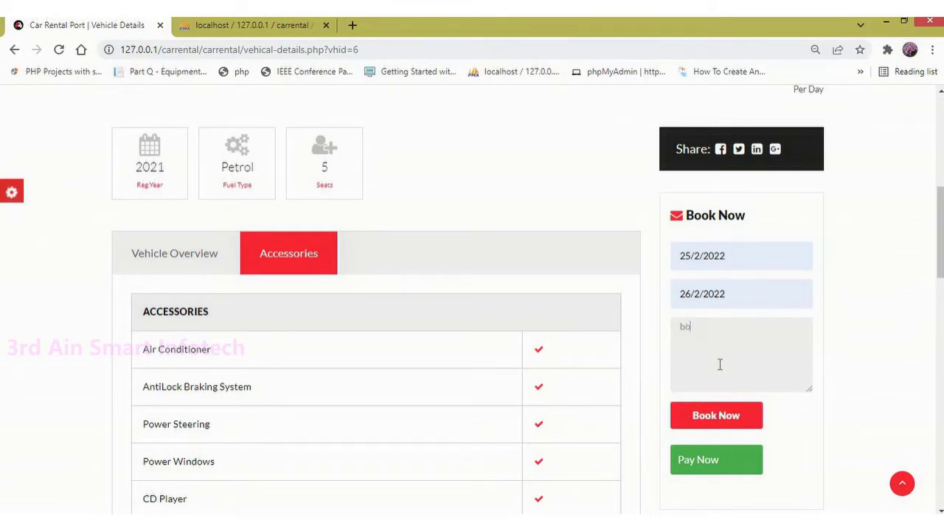
click(745, 423)
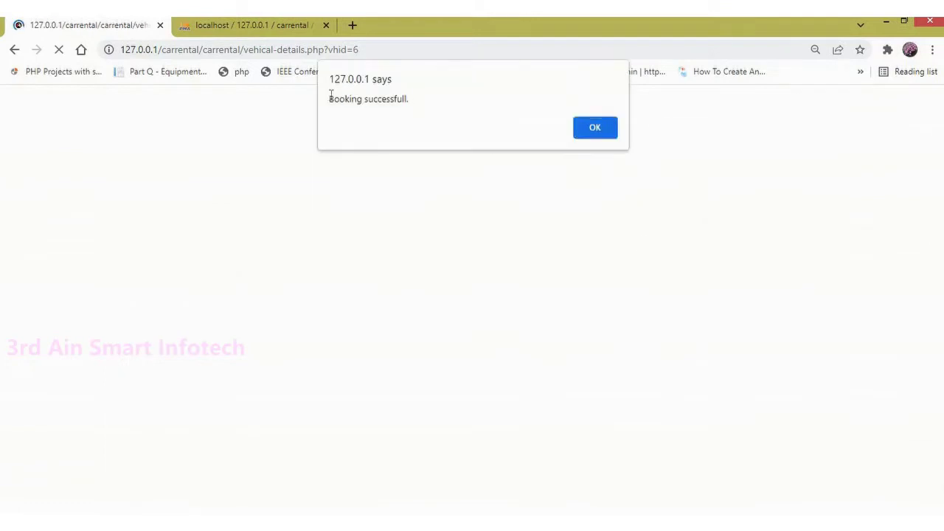
Step: Dismiss the 'Booking successfull' alert and scroll down the reloaded details page
drag(331, 97, 478, 101)
click(603, 137)
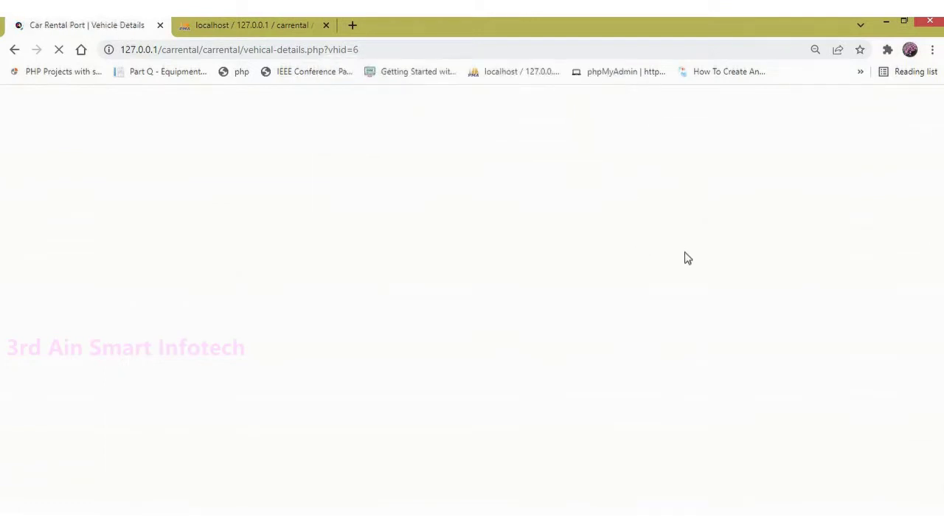
scroll(941, 201, down, 7)
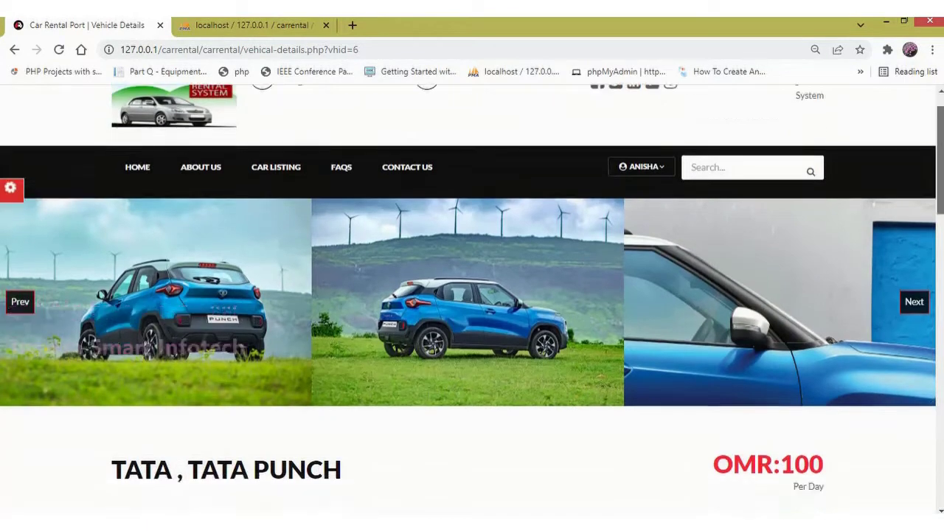
Step: Go through the Payment page, then the FAQs page, ending on the Contact Us page
click(715, 357)
mouse_move(940, 168)
mouse_down()
mouse_move(941, 345)
mouse_move(940, 183)
mouse_up()
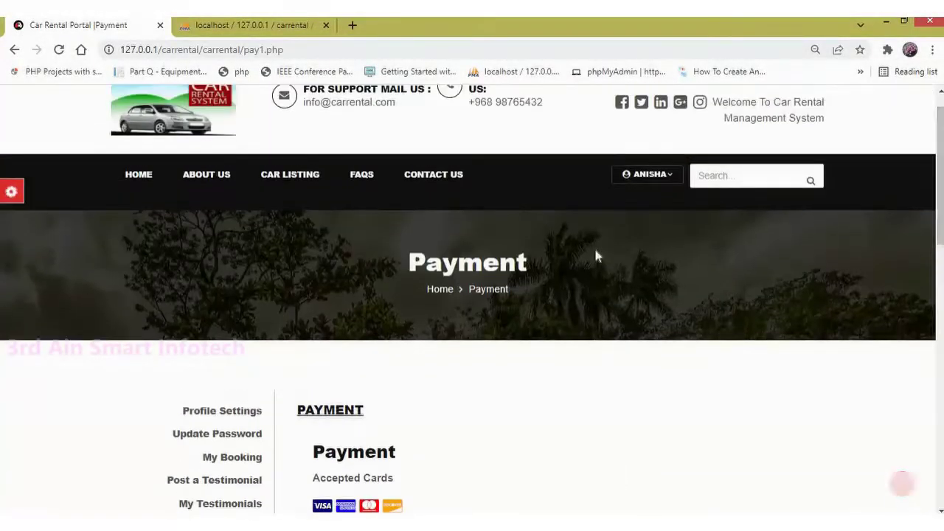
click(371, 188)
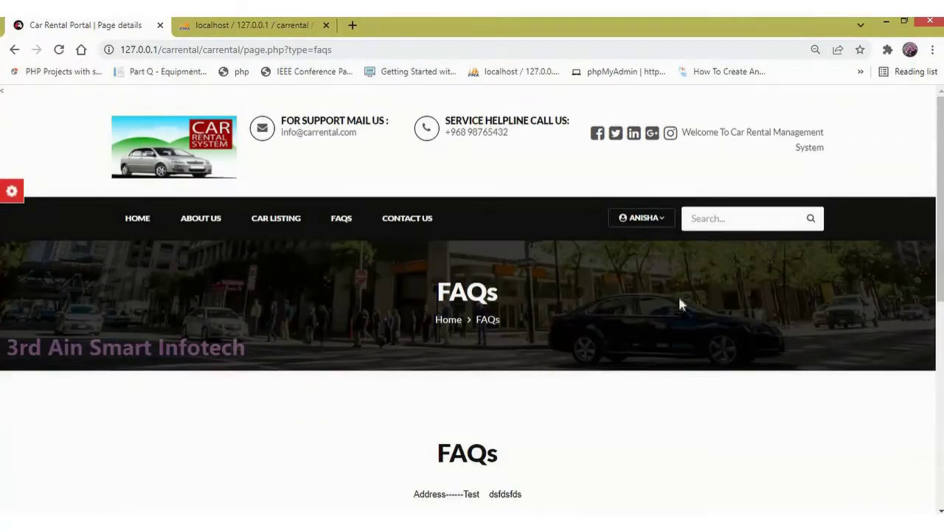
click(432, 226)
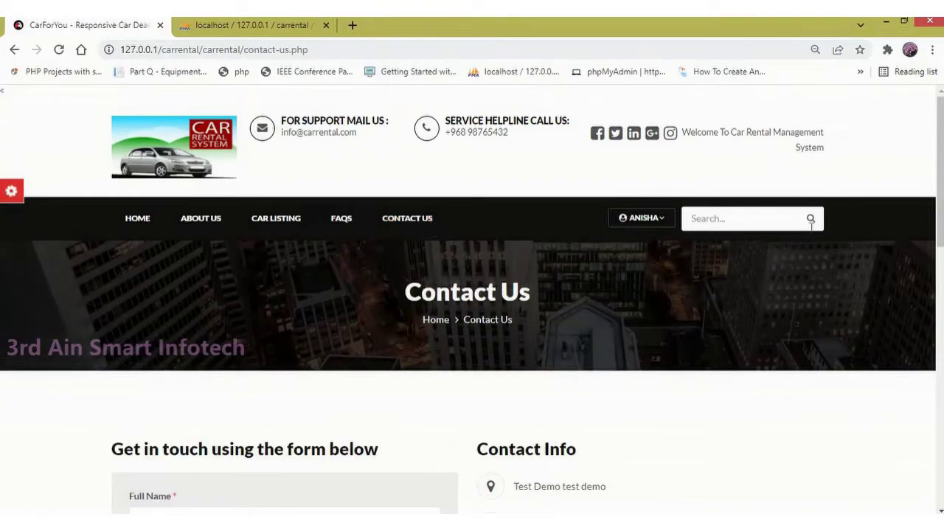
mouse_move(941, 170)
mouse_down()
mouse_move(940, 430)
mouse_move(940, 174)
mouse_up()
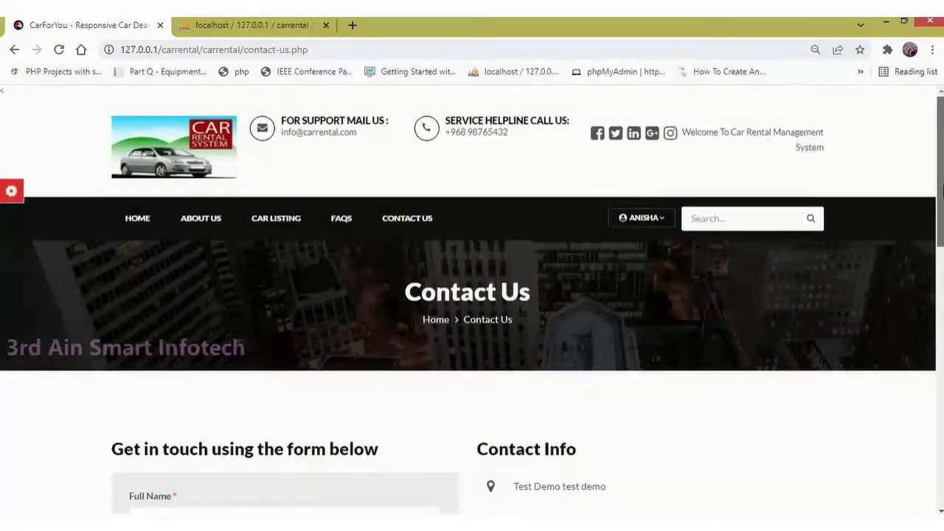
Step: Open Profile Settings from the account menu, then the Update Password page
click(659, 221)
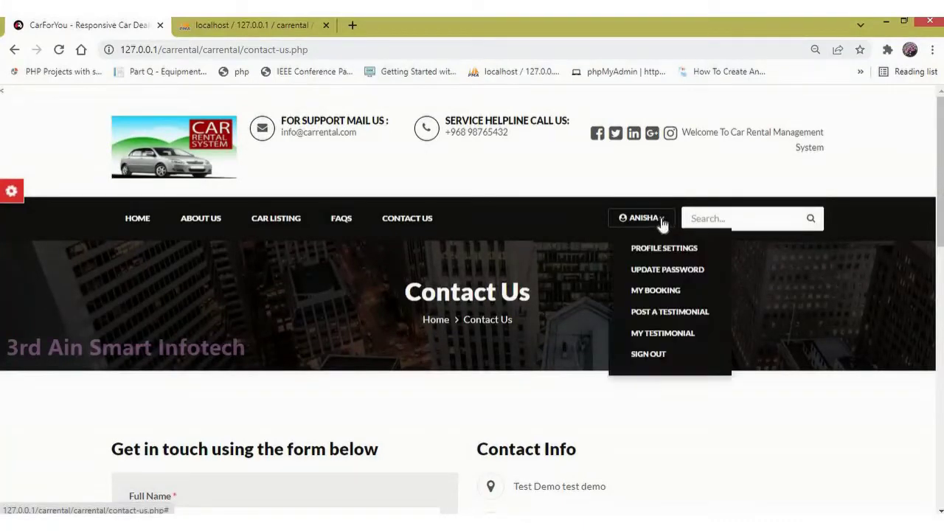
click(671, 247)
drag(940, 174, 942, 257)
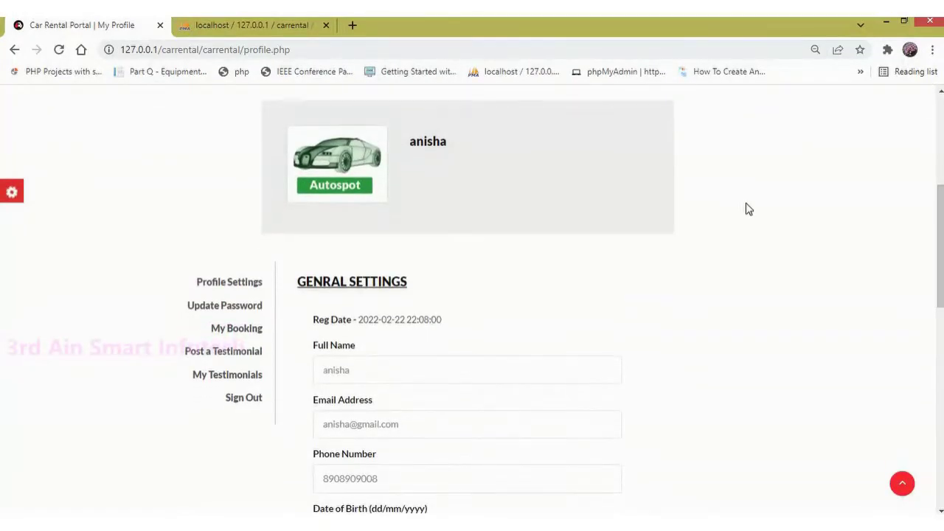
click(244, 313)
drag(940, 177, 937, 318)
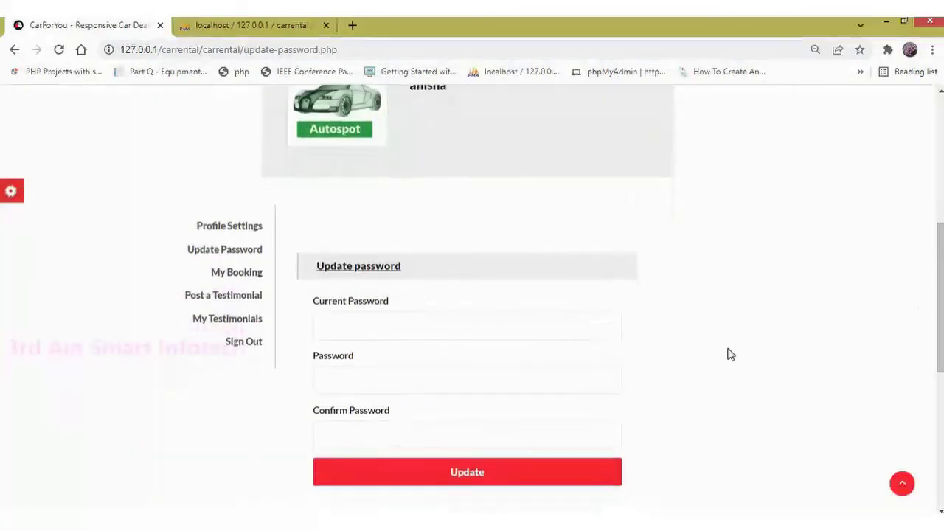
Step: Review My Bookings: the Nissan Datsan Go booking and two TATA PUNCH bookings with their statuses
click(253, 274)
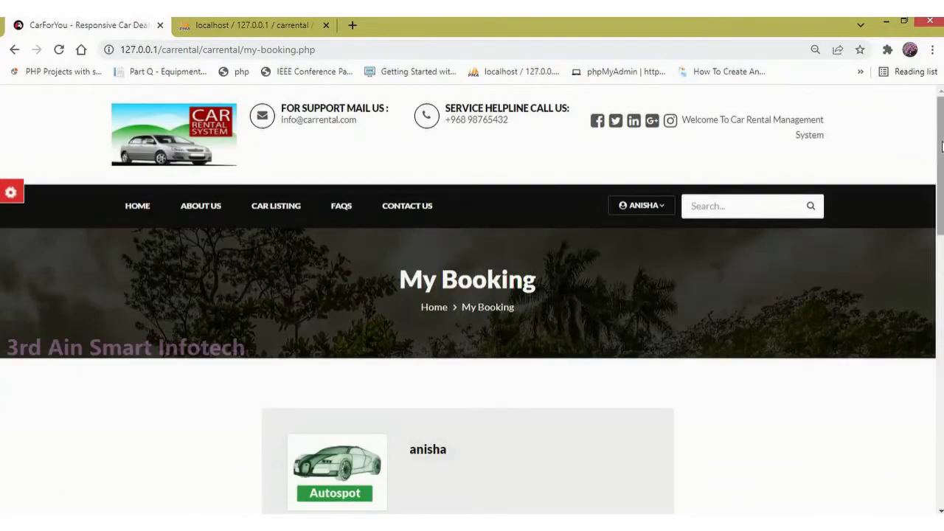
scroll(934, 221, down, 3)
scroll(934, 226, down, 3)
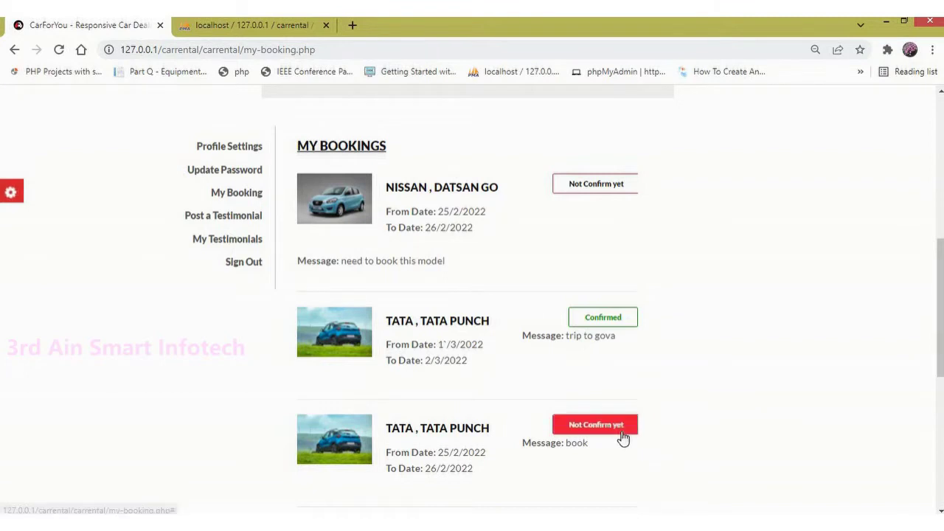
drag(485, 476, 435, 452)
scroll(939, 253, down, 1)
scroll(533, 308, up, 2)
Step: Visit Post a Testimonial, view My Testimonials (one Active, one Waiting for approval), then sign out
click(247, 240)
drag(939, 139, 934, 278)
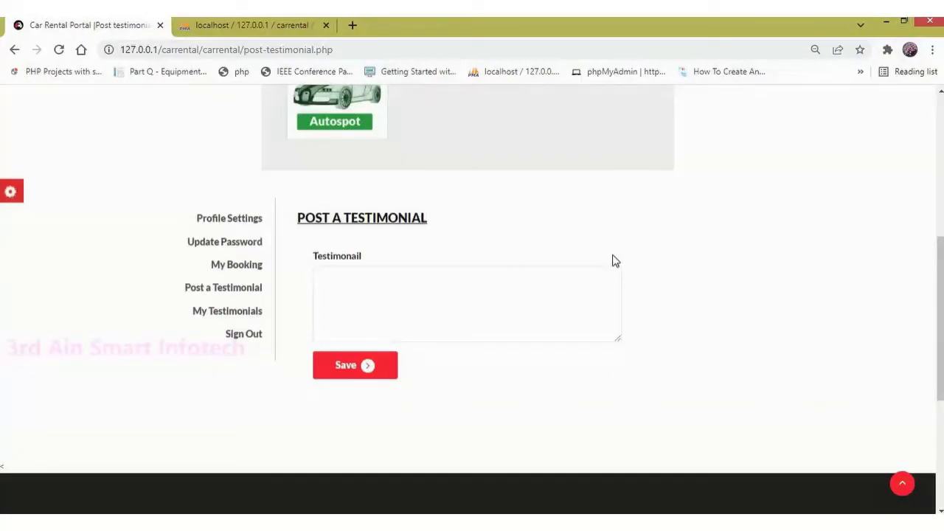
click(233, 316)
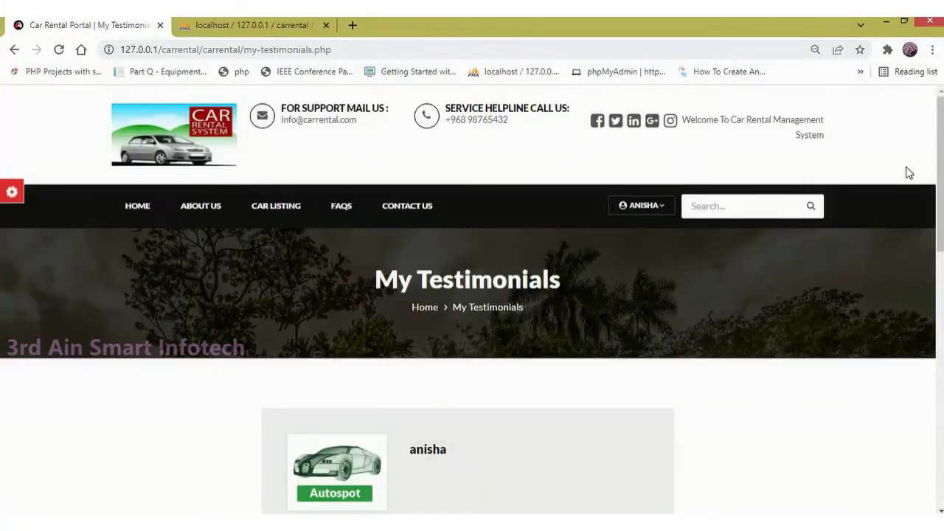
drag(940, 172, 940, 290)
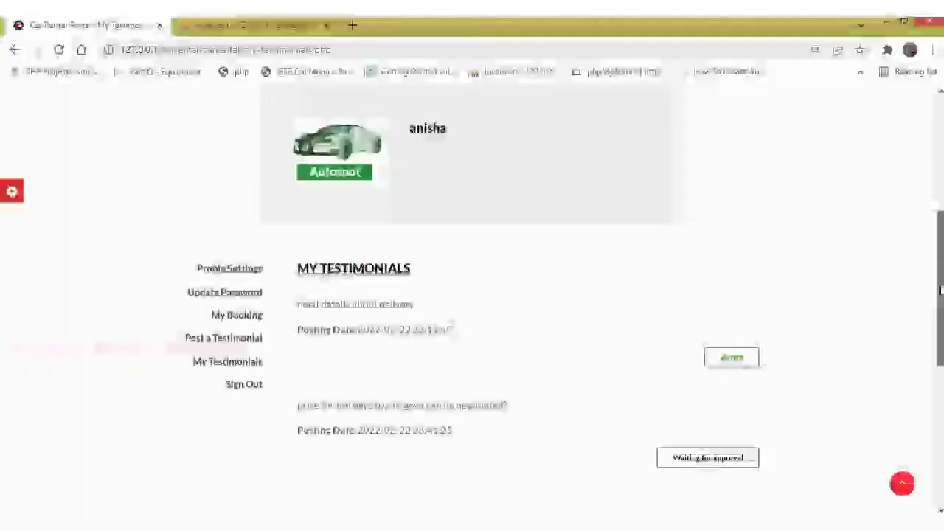
scroll(904, 314, down, 1)
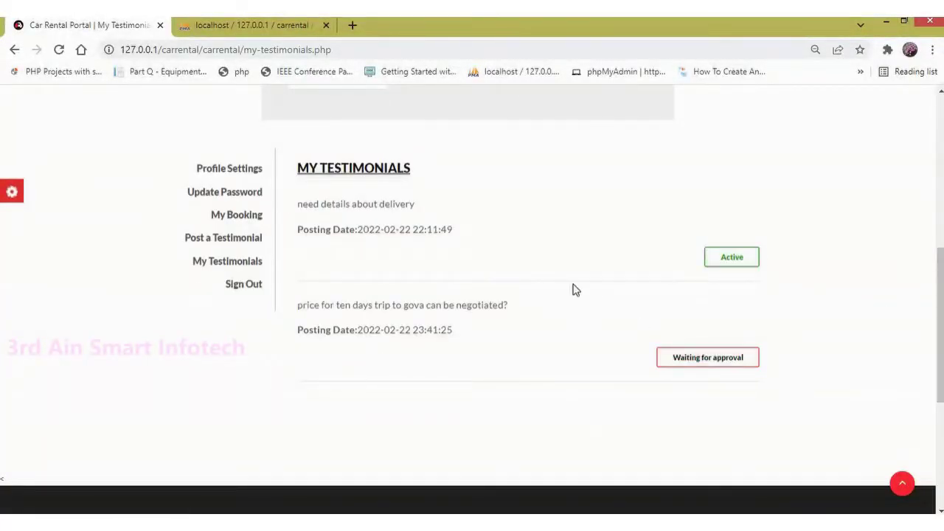
click(257, 287)
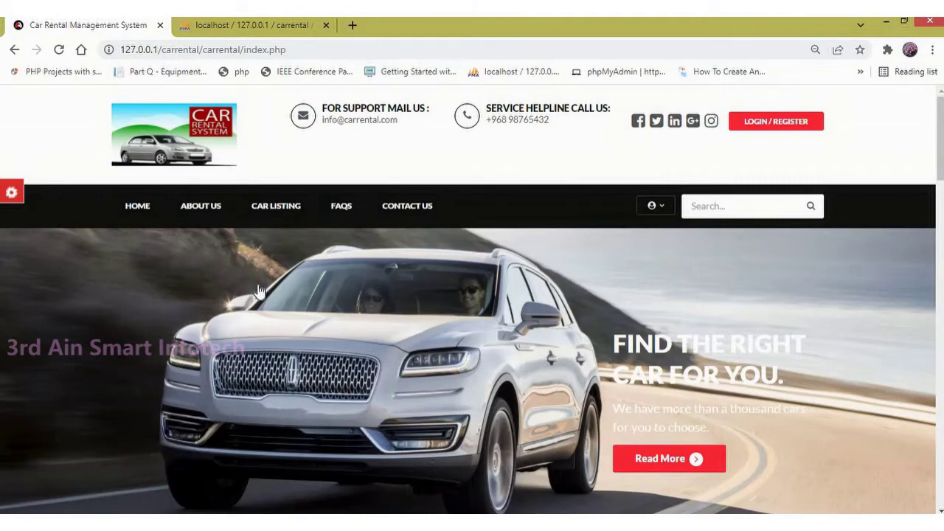
Step: Load the /admin page and sign in with the saved admin username and the password
drag(286, 49, 244, 52)
text(admin)
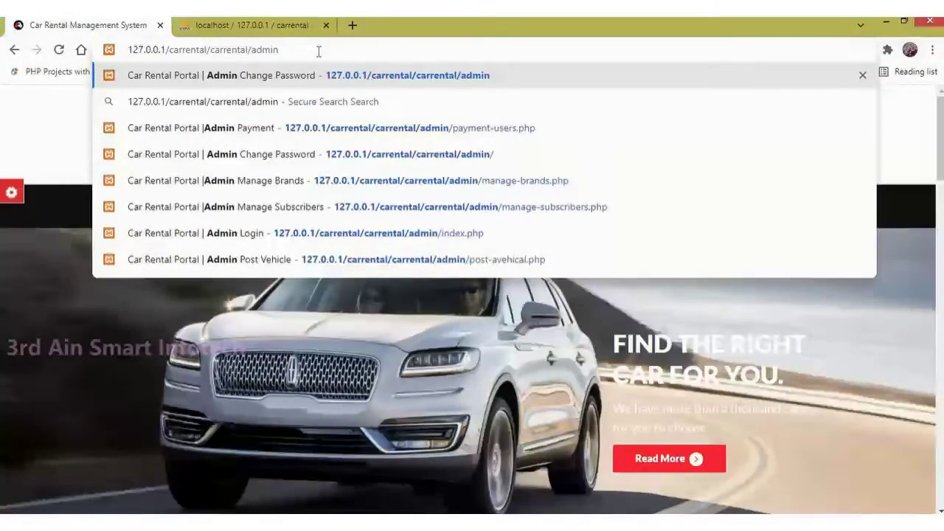
key(Return)
click(488, 222)
click(422, 266)
click(415, 272)
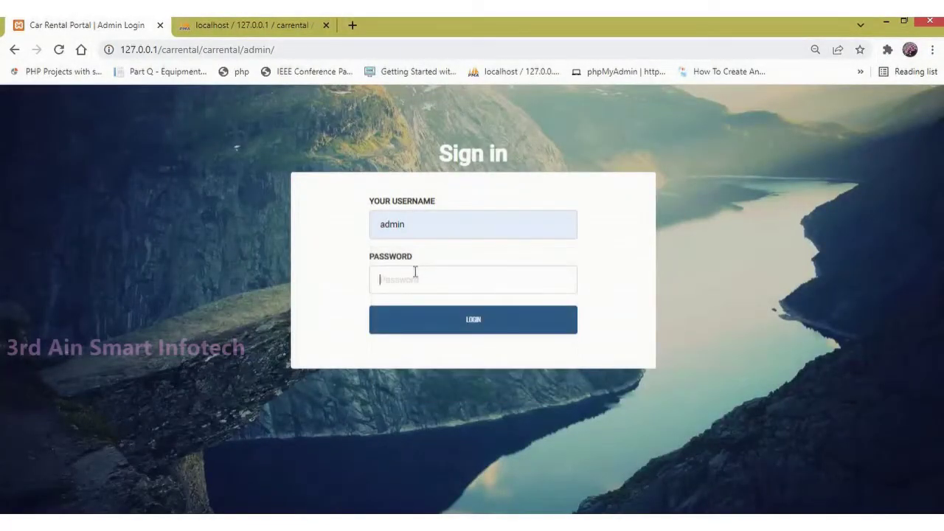
text(T)
click(488, 324)
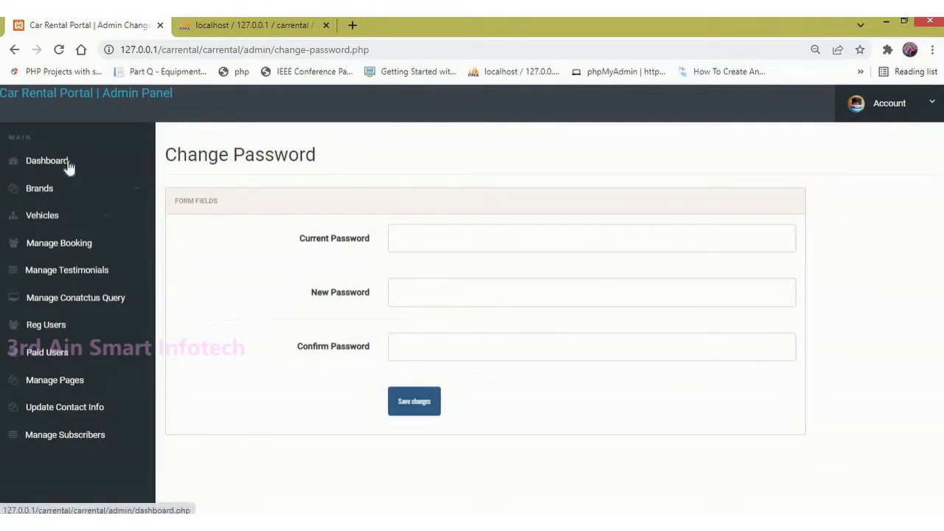
Step: Browse the Brands and Vehicles sidebar menus, view the dashboard, then open the empty Create Brand form
click(93, 193)
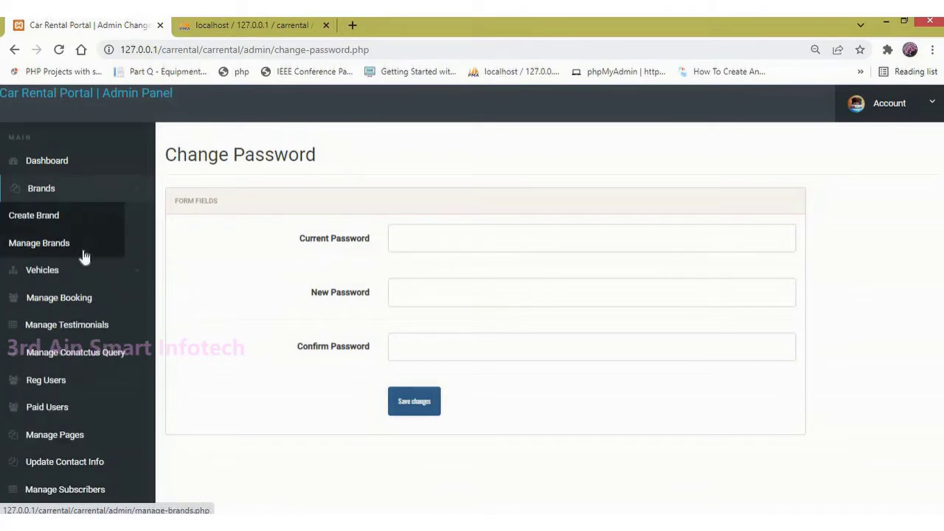
click(46, 274)
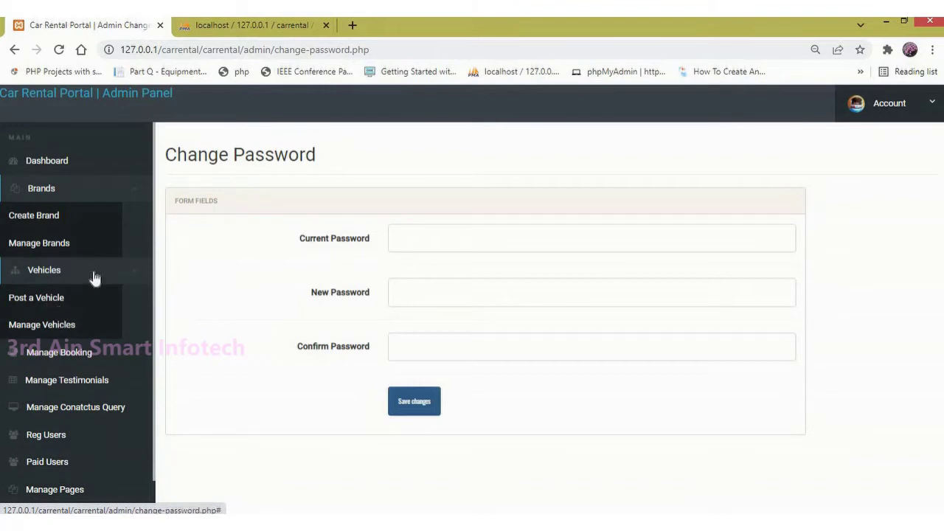
click(93, 278)
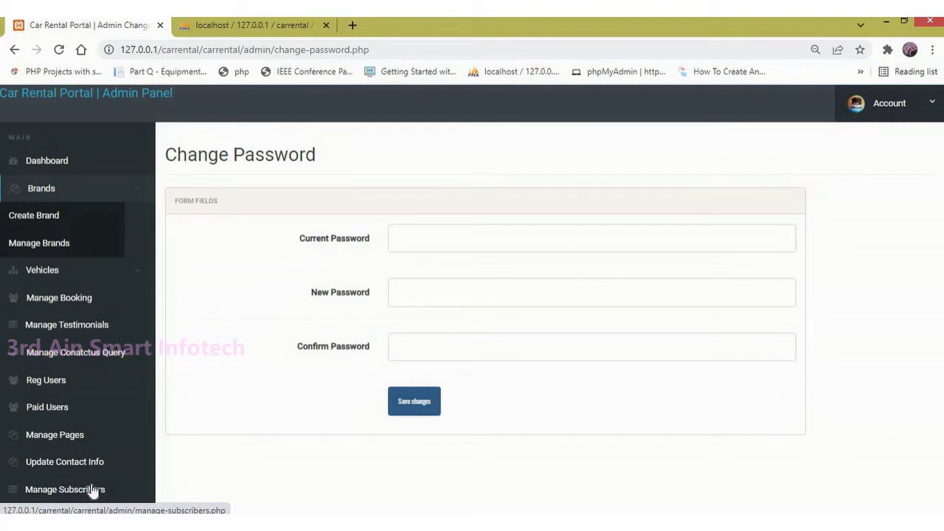
click(66, 167)
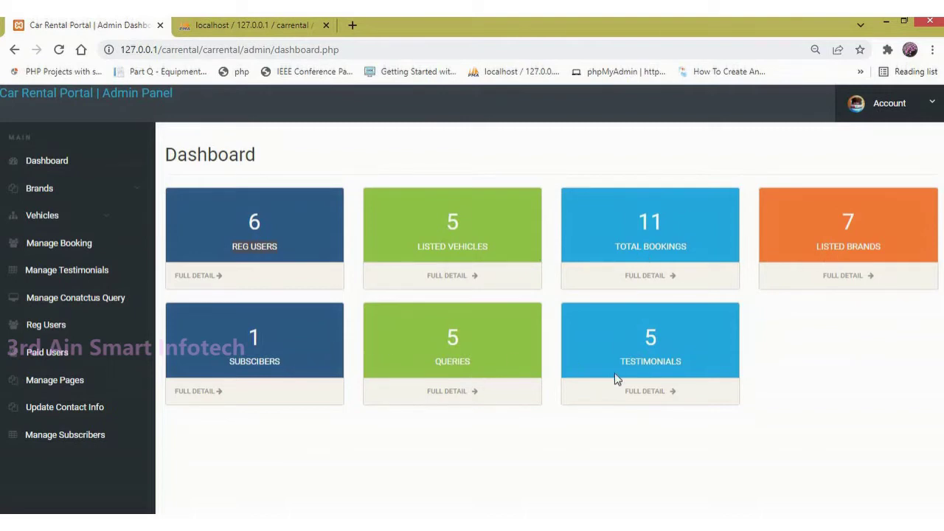
click(51, 190)
click(86, 225)
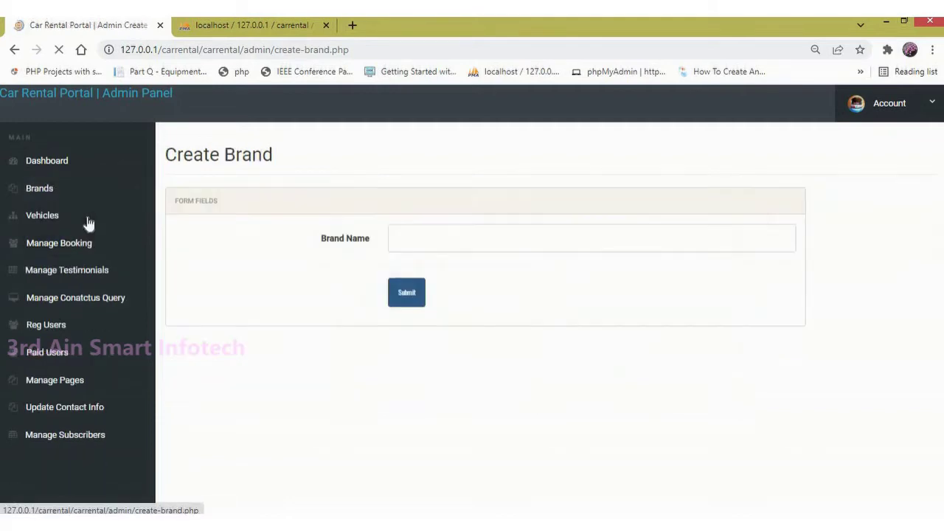
Step: Create a brand named 'new branch', then open the Manage Brands list to find it
click(425, 241)
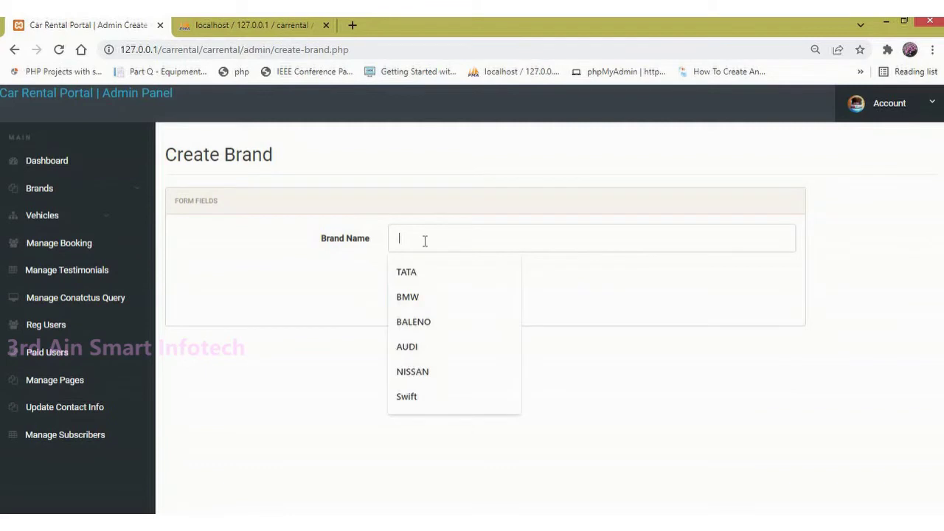
text(new branch)
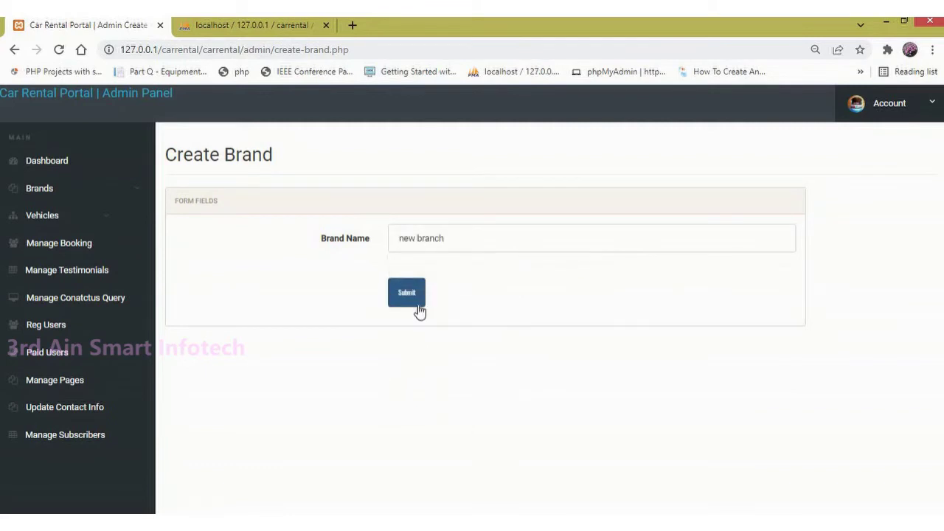
click(415, 303)
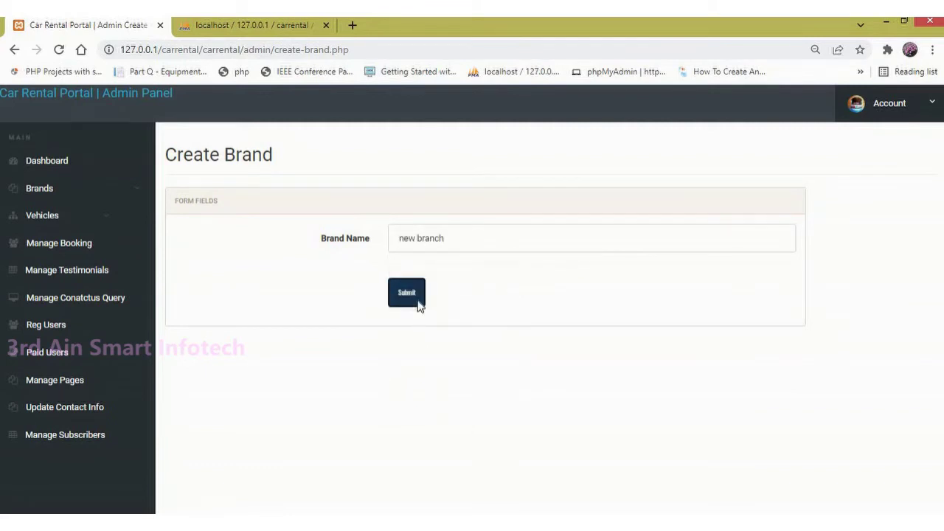
drag(330, 236, 228, 240)
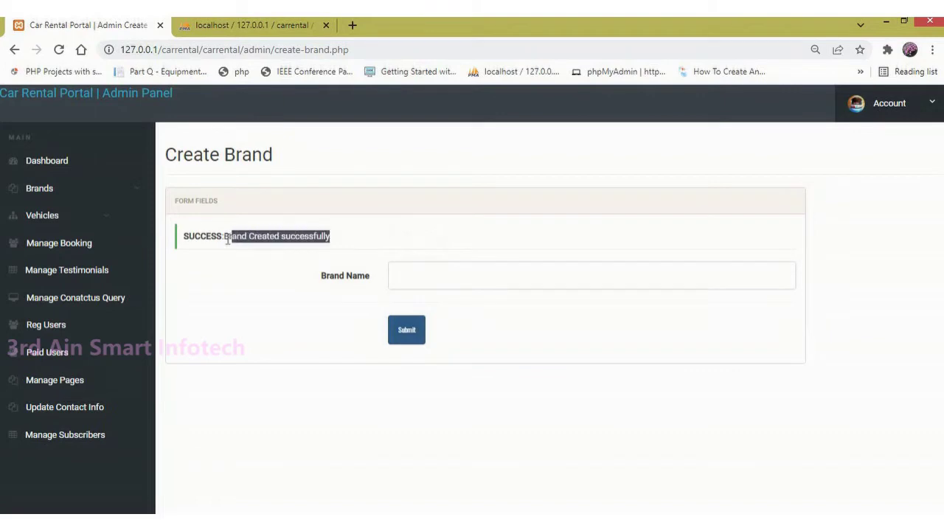
click(125, 193)
click(101, 247)
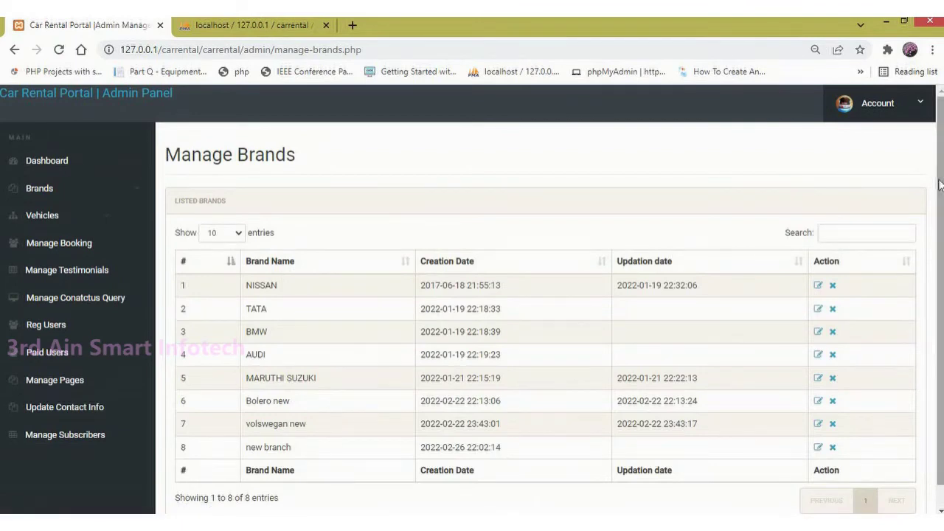
Step: Rename the 'new branch' brand to 'new branch datsun' and confirm the update message
scroll(938, 192, down, 1)
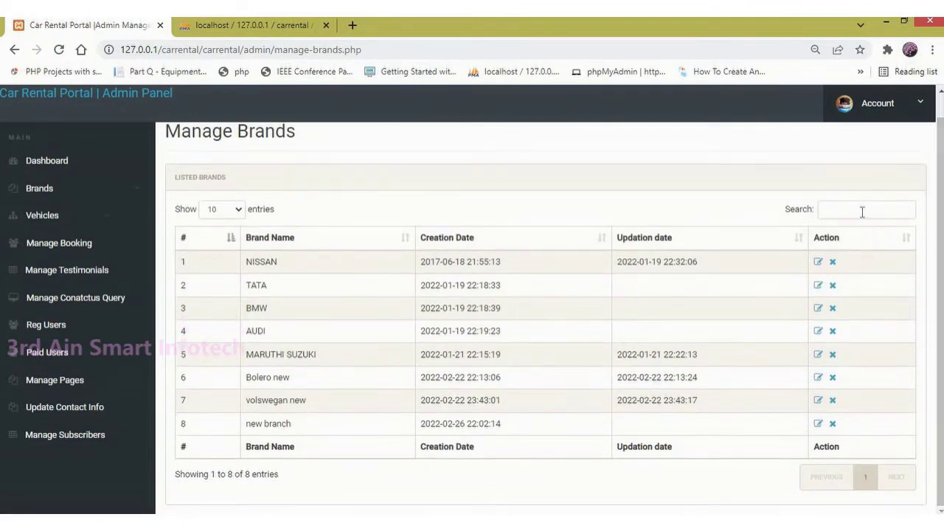
text(new)
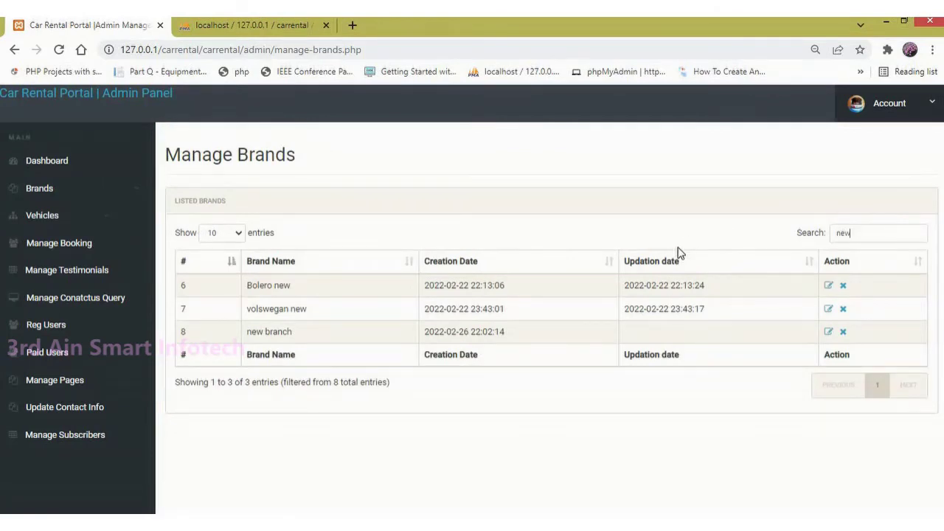
drag(246, 333, 320, 342)
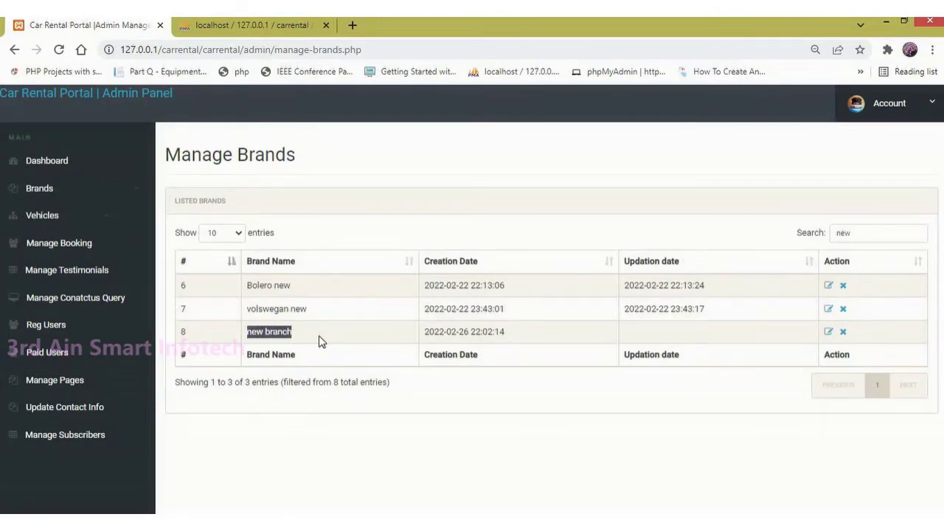
click(829, 333)
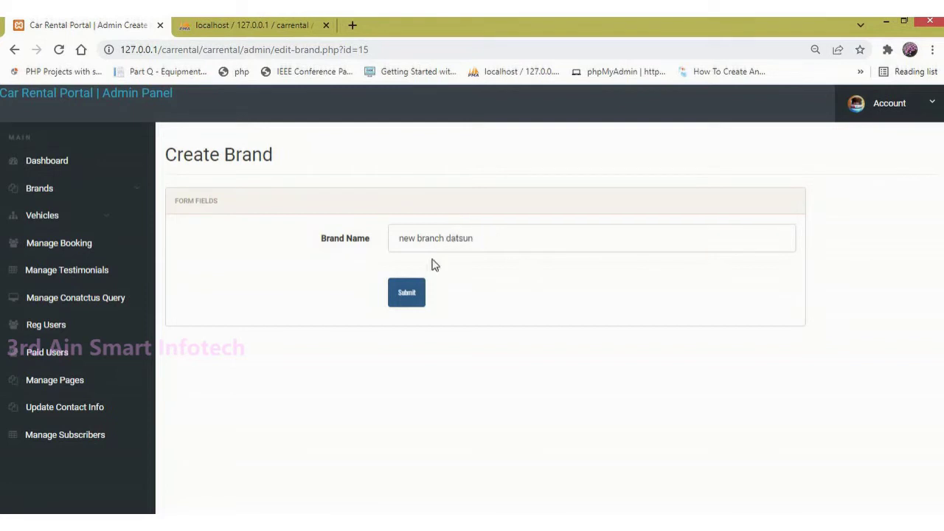
click(416, 297)
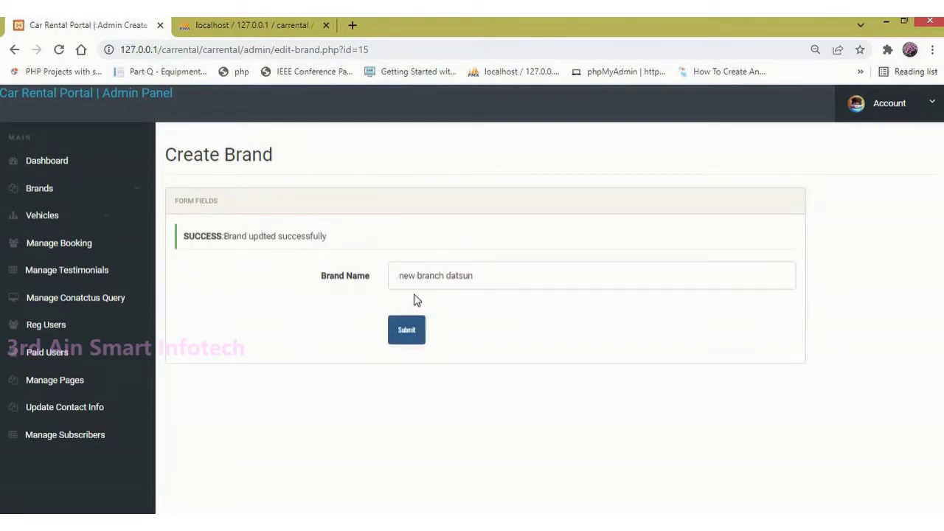
drag(223, 238, 326, 237)
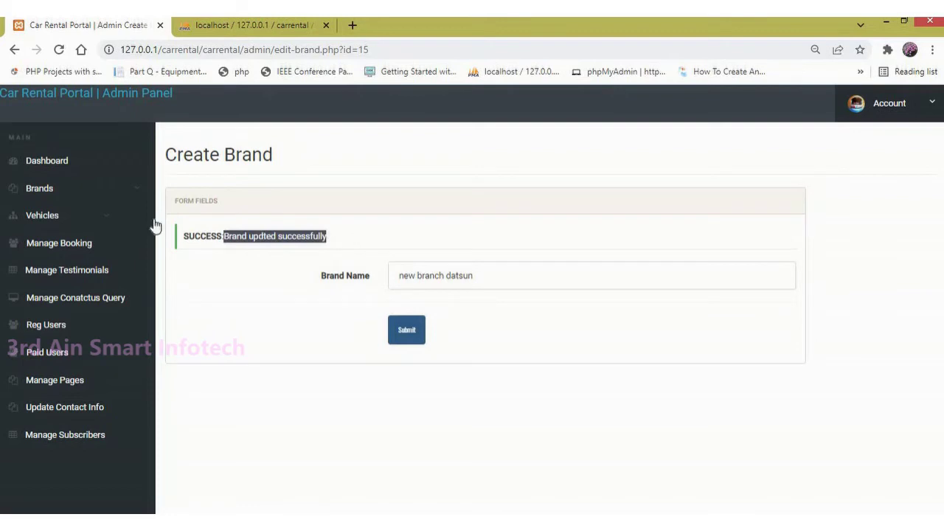
Step: Delete the 'new branch datsun' brand from the Manage Brands list, confirming with OK
click(98, 196)
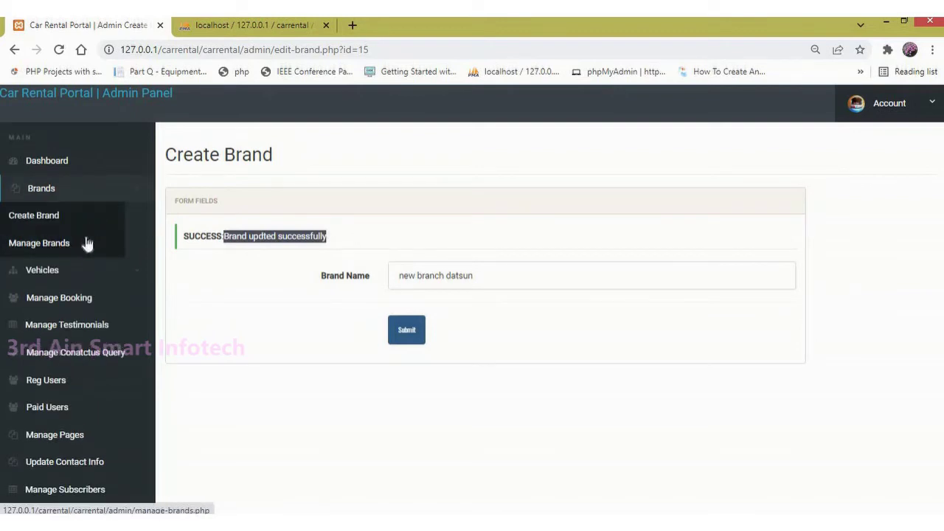
click(66, 243)
drag(330, 456, 246, 447)
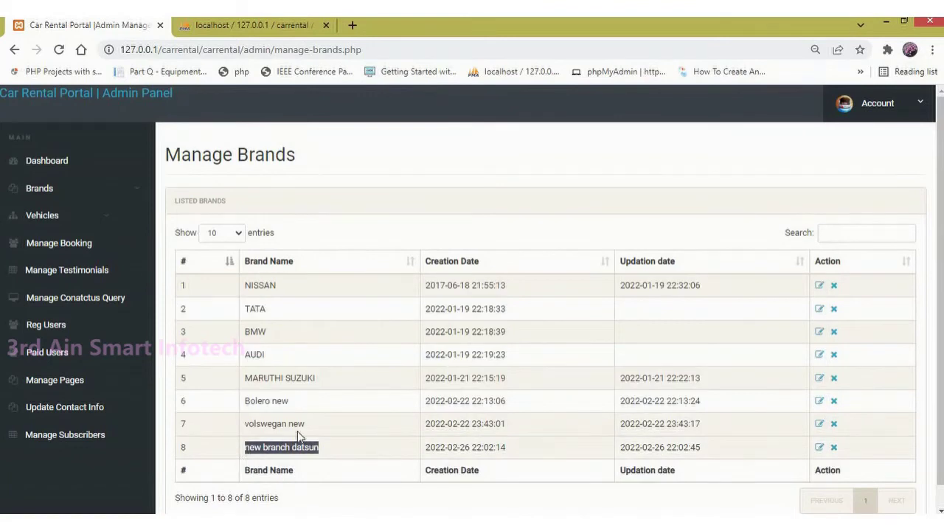
click(834, 448)
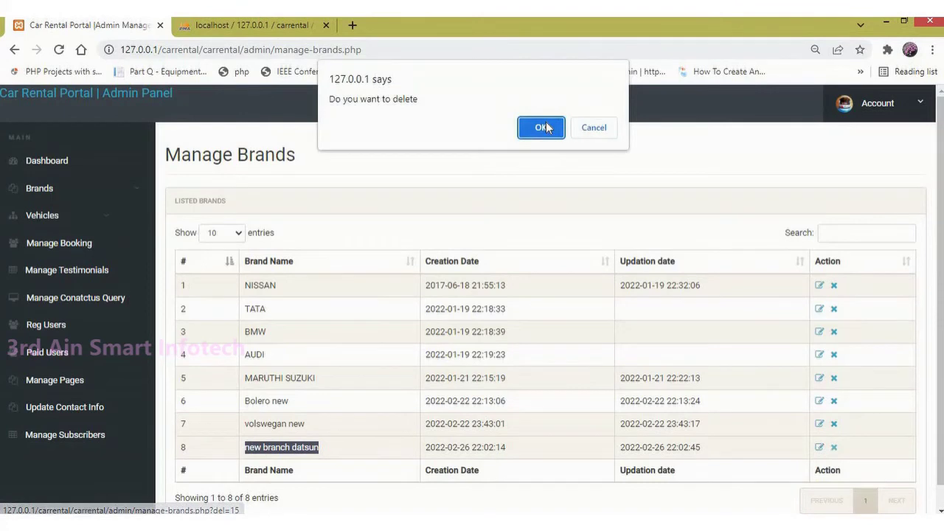
click(546, 126)
drag(350, 236, 227, 243)
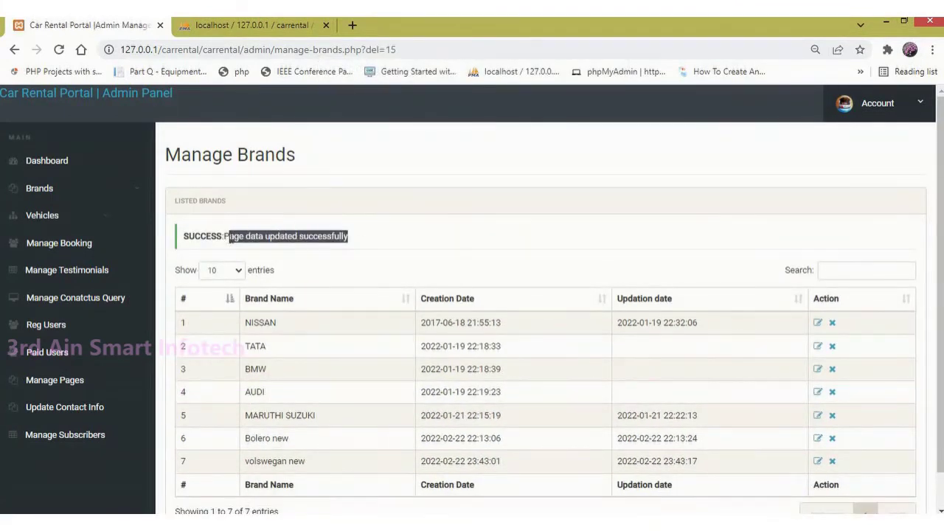
click(80, 219)
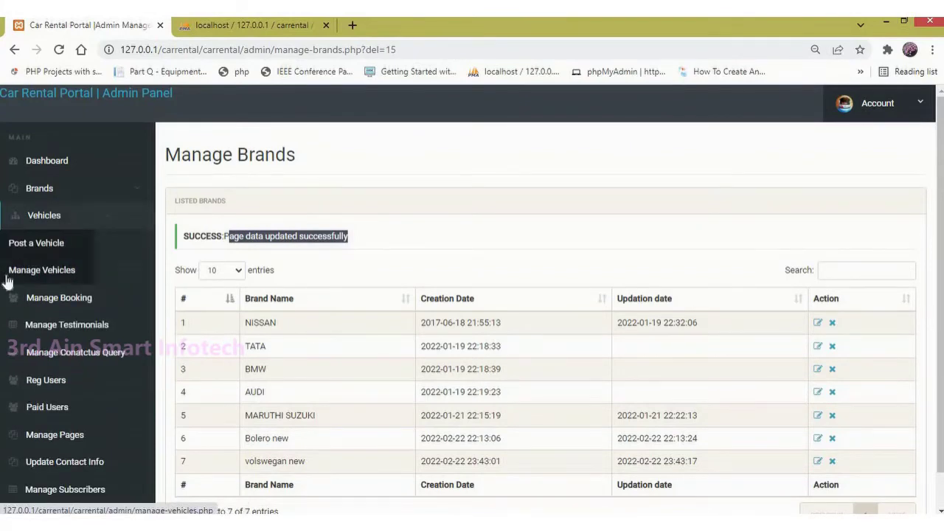
Step: Scroll through the empty Post A Vehicle form, then view the five-vehicle Manage Vehicles table
click(16, 246)
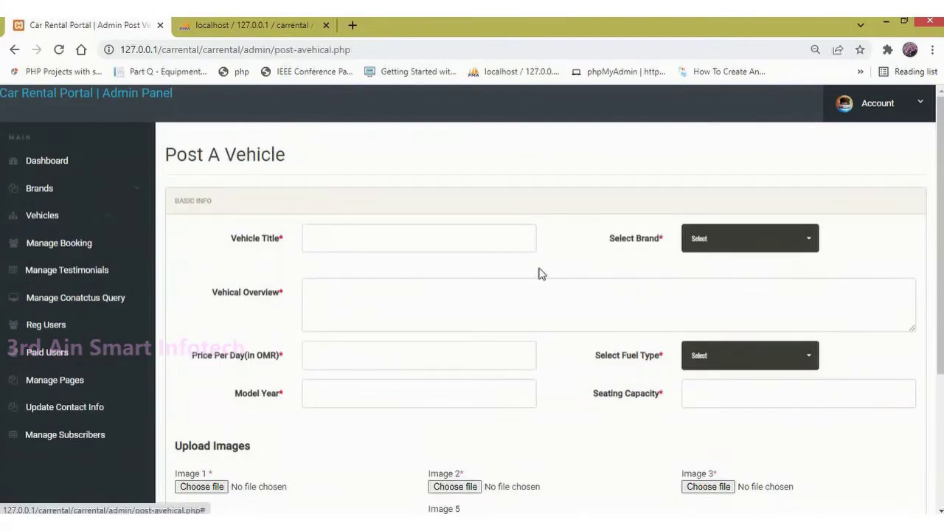
scroll(936, 287, down, 3)
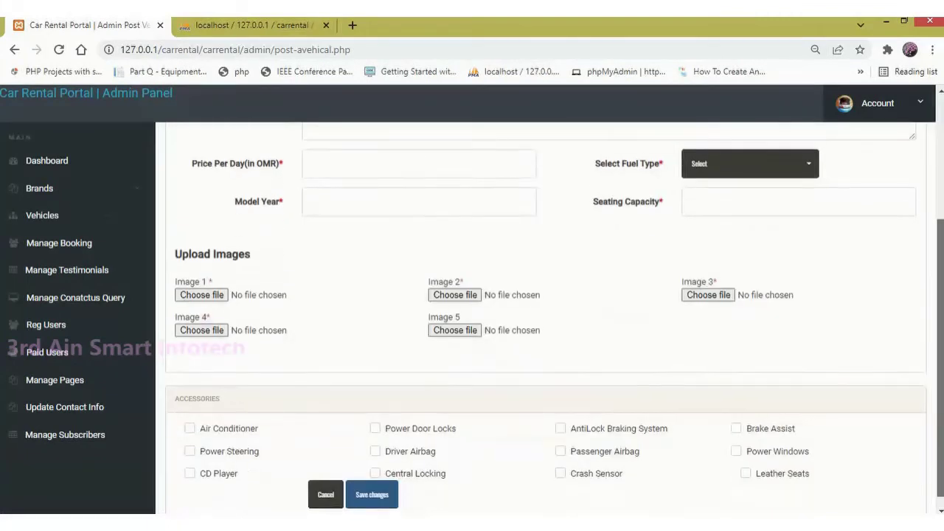
scroll(940, 399, up, 1)
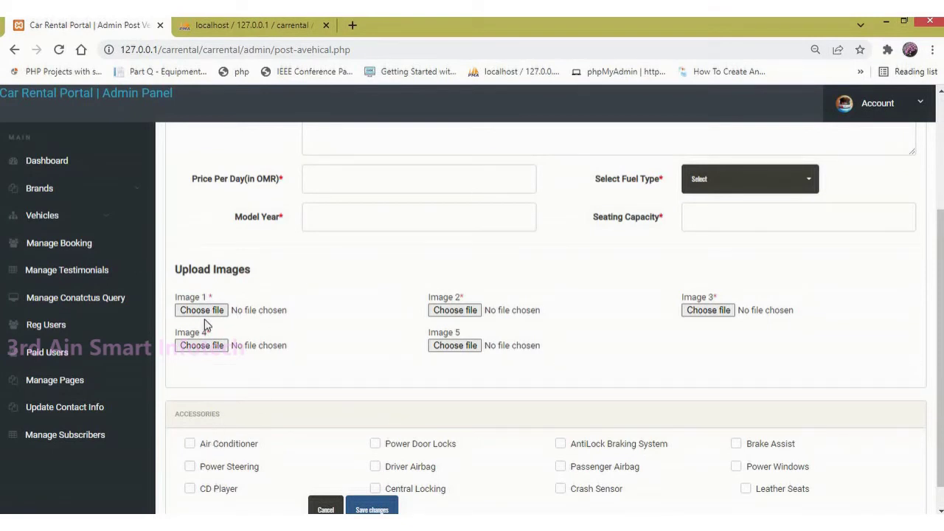
click(94, 223)
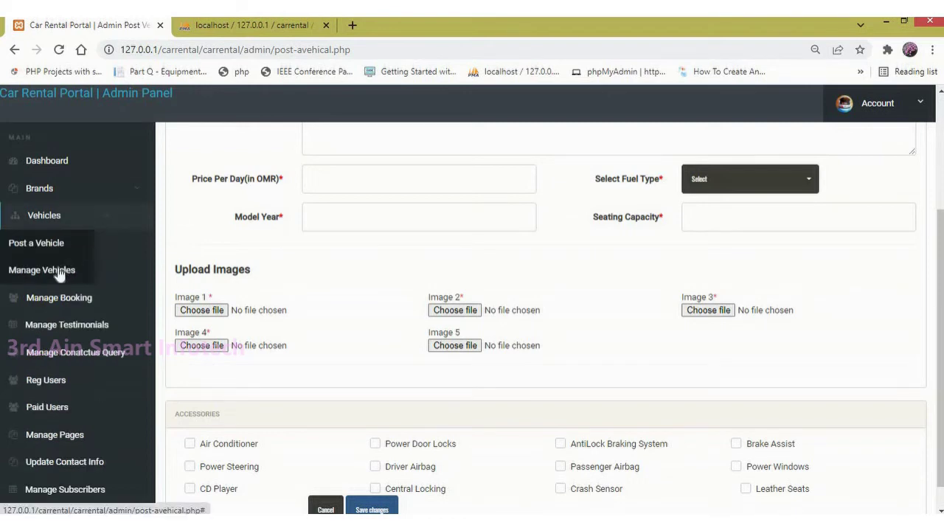
click(58, 272)
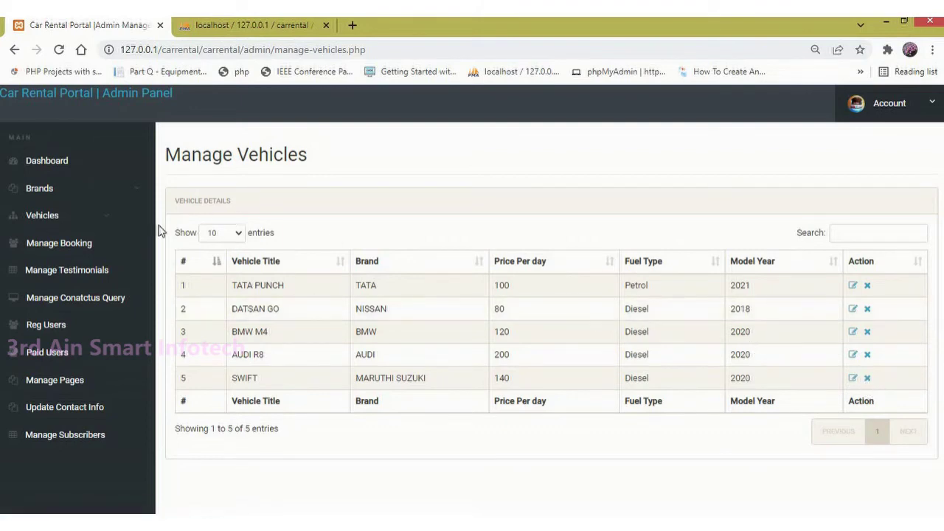
click(12, 245)
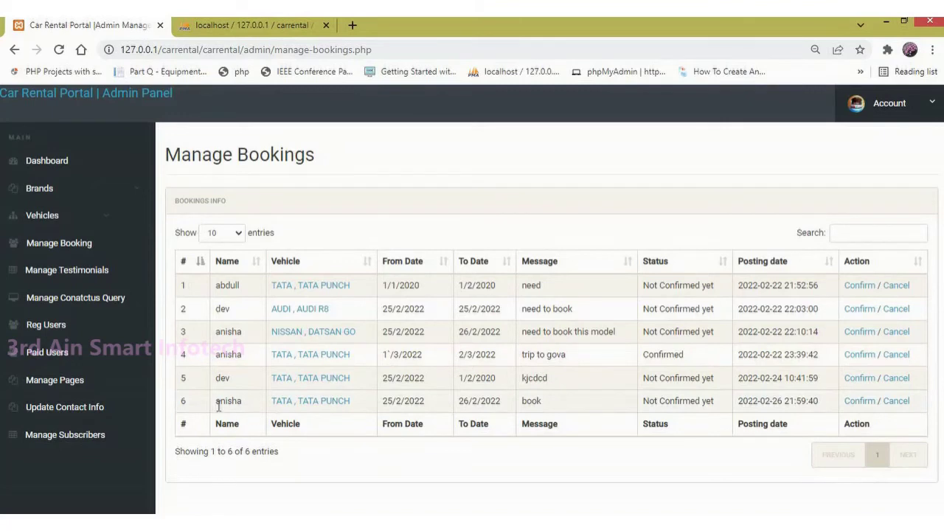
Step: Look over the six bookings' dates, messages and confirmation statuses on Manage Bookings
drag(288, 376, 361, 393)
drag(442, 416, 558, 408)
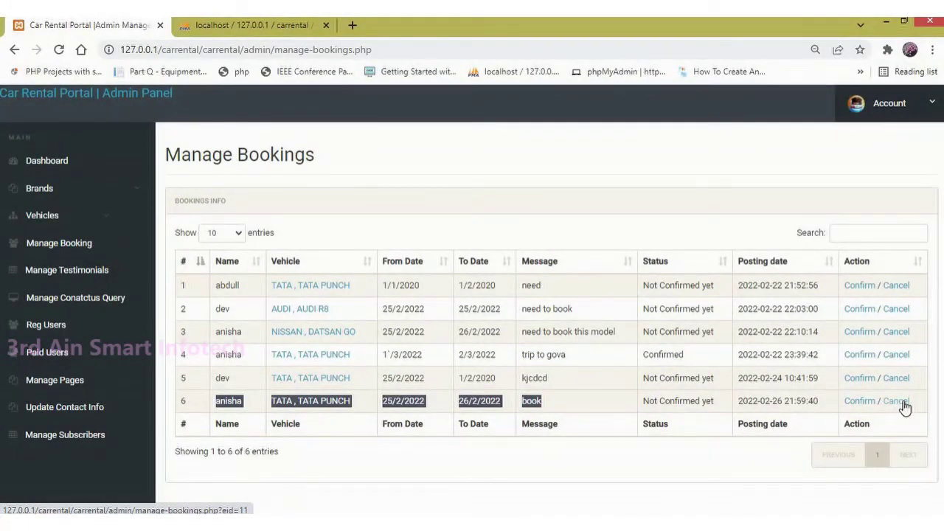
click(59, 273)
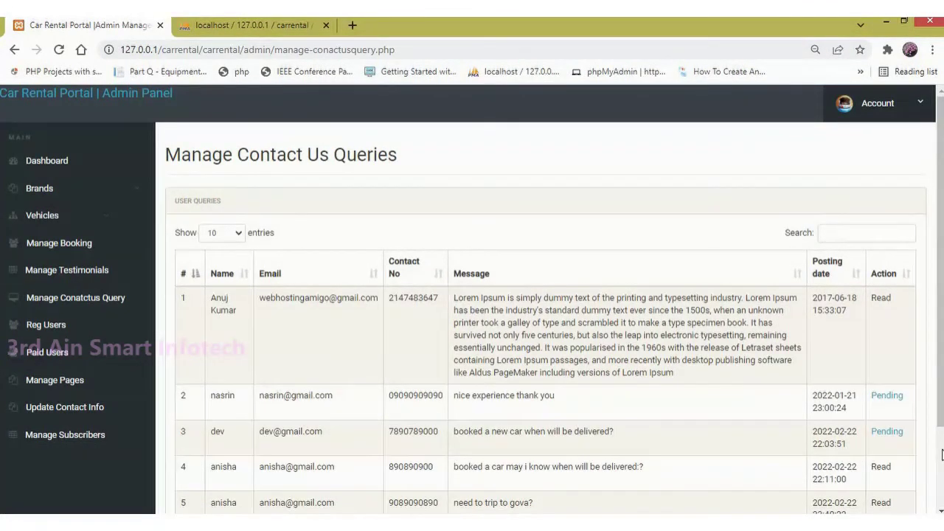
Step: Scroll through the contact queries, then view the six customers on Registered Users
scroll(942, 453, down, 2)
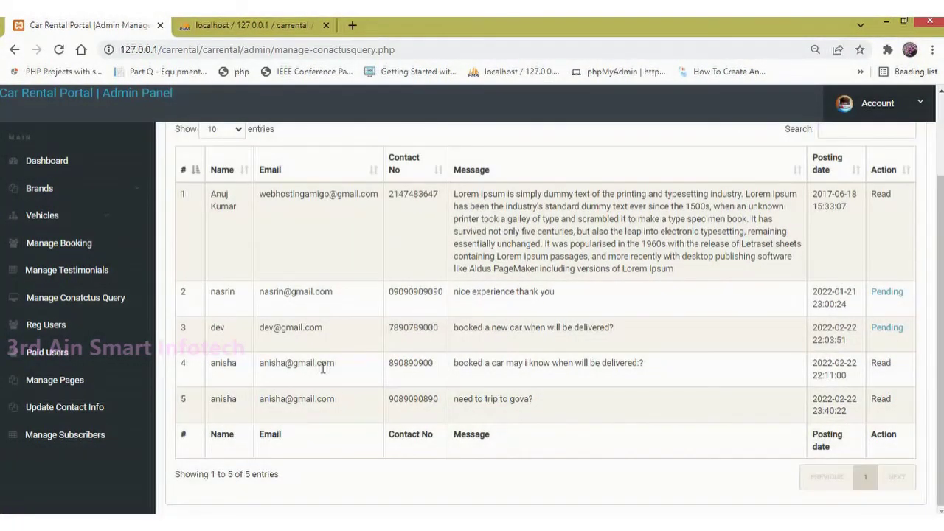
click(54, 328)
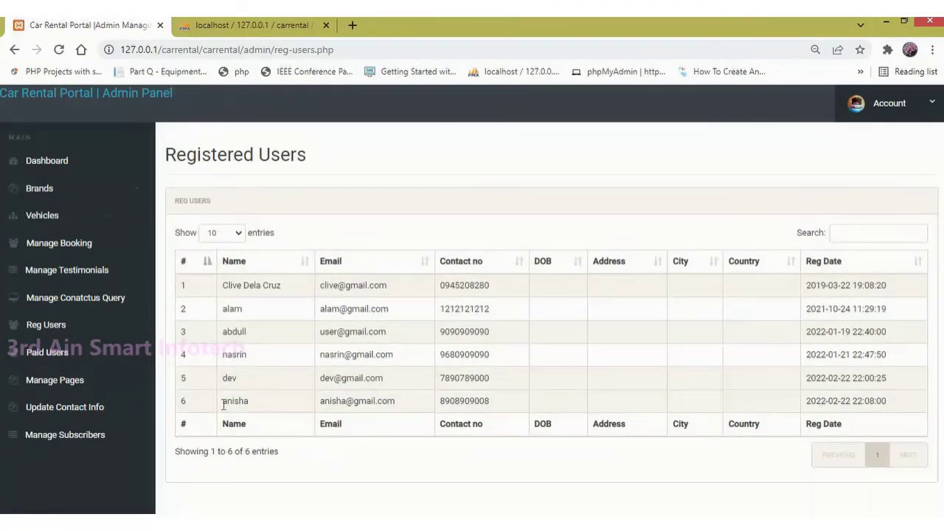
drag(222, 401, 502, 403)
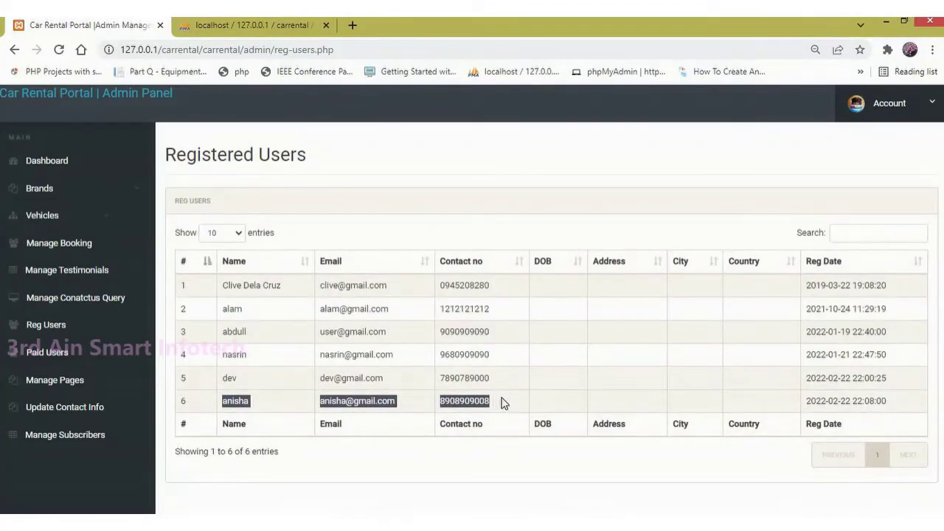
Step: Review Paid Users, the Manage Pages page dropdown, Update Contact Info, and Manage Subscribers
click(63, 356)
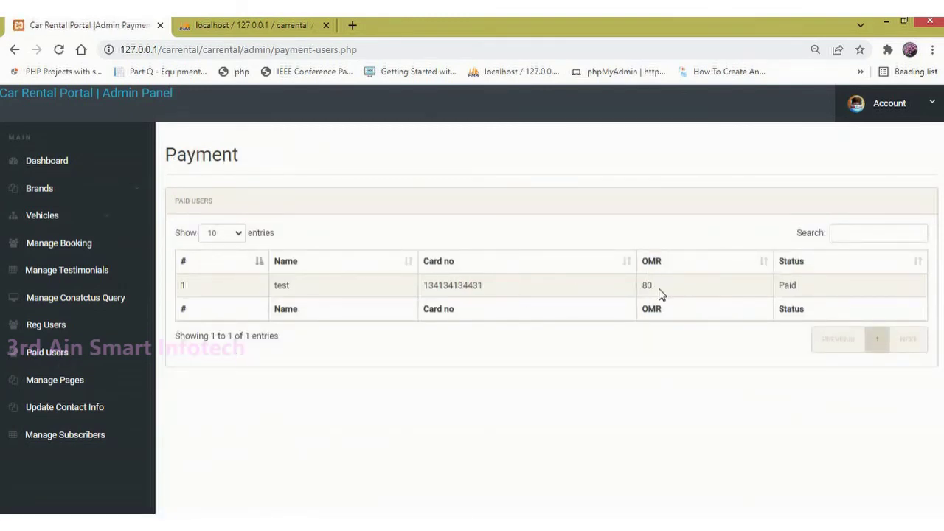
click(76, 380)
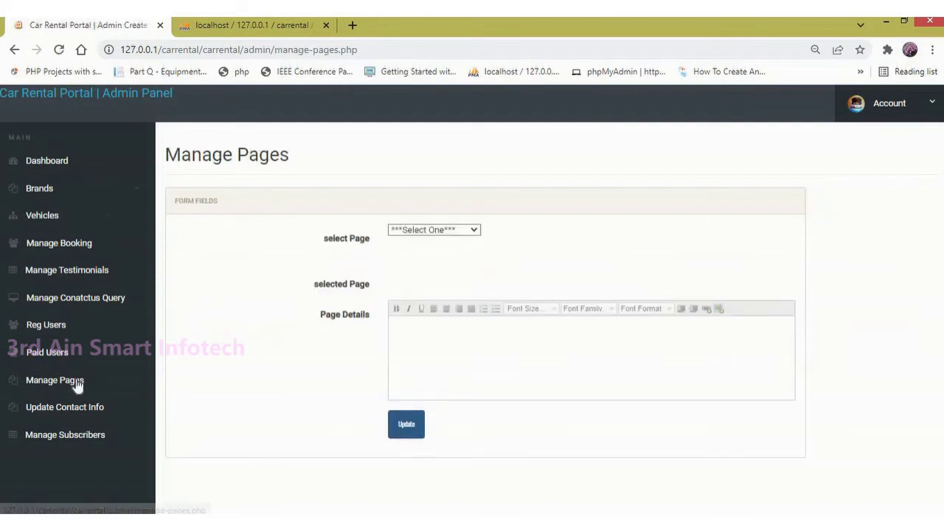
click(454, 233)
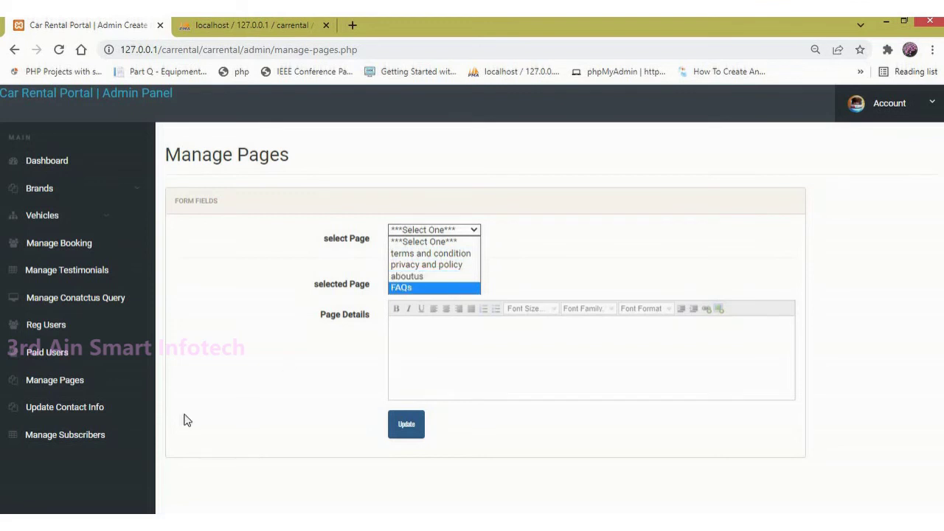
click(90, 415)
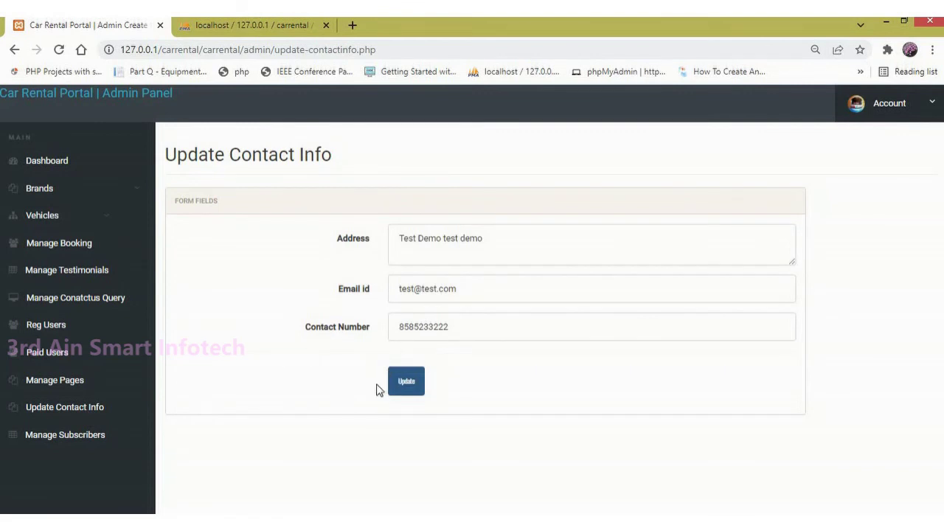
click(71, 435)
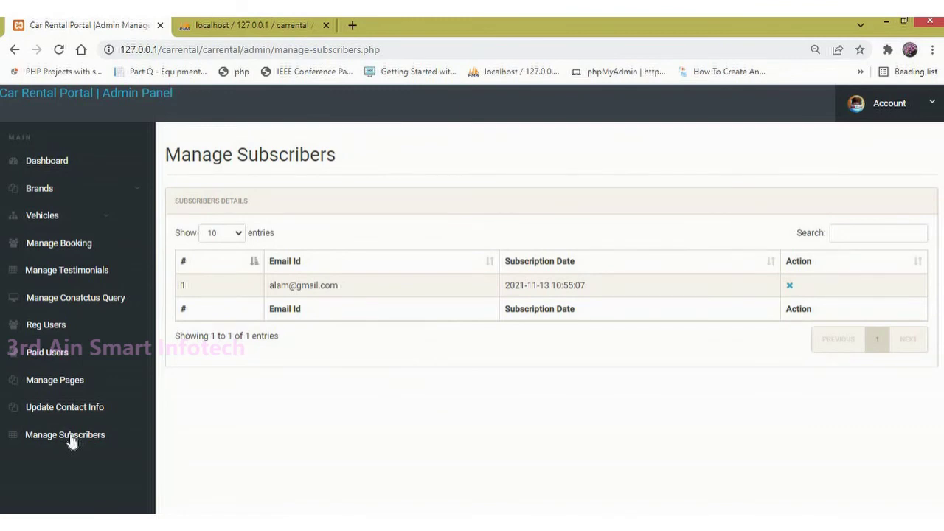
Step: Open the admin Change Password form from the Account menu and focus Current Password
click(855, 103)
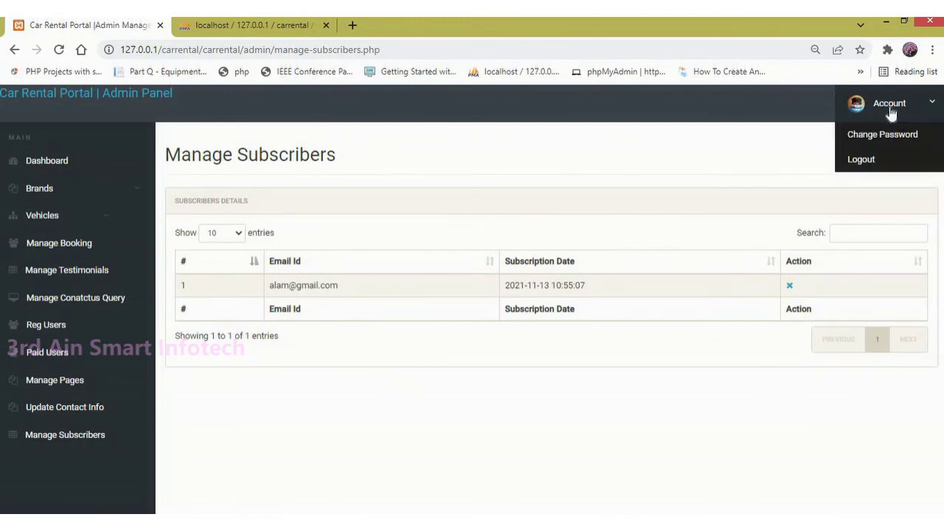
click(891, 142)
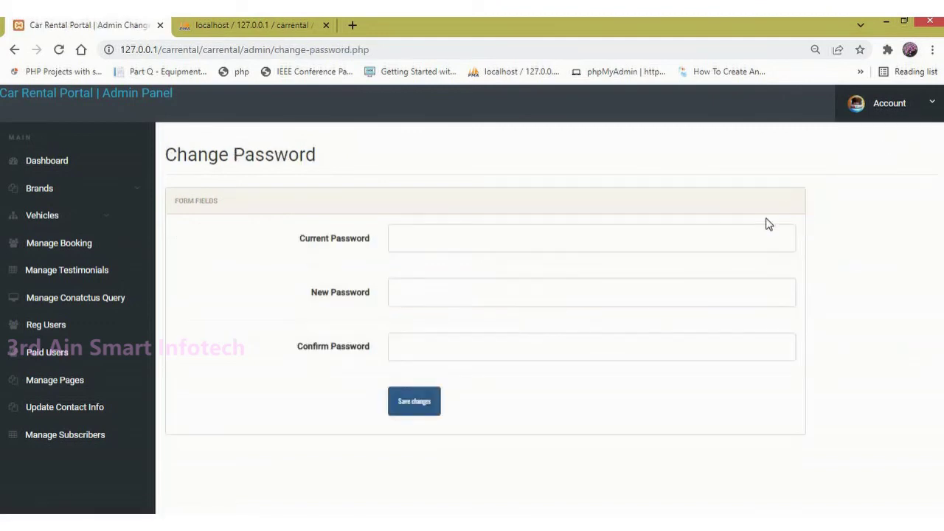
click(760, 237)
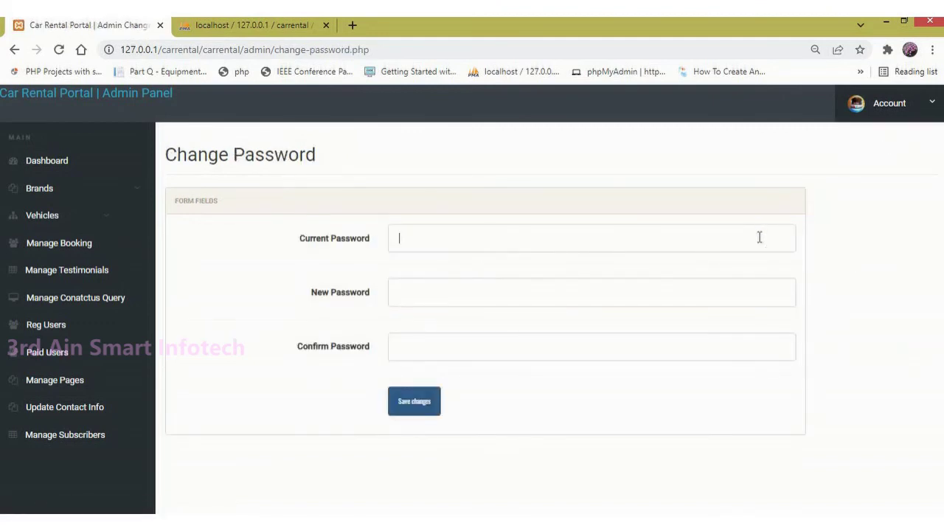